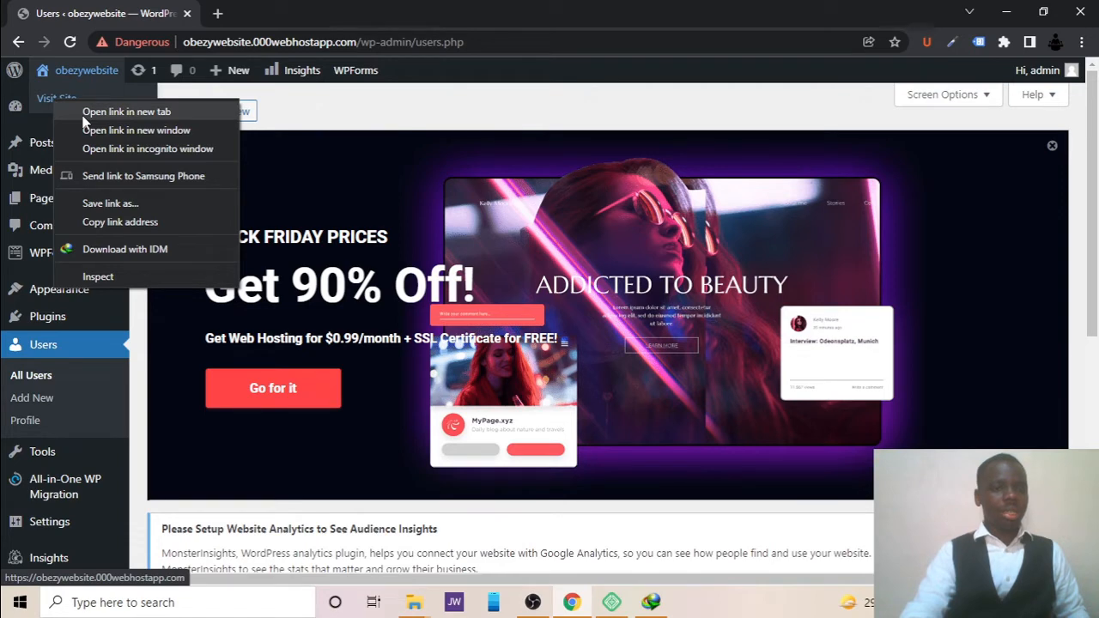
- Open the obezywebsite front page in a new tab and proceed past the deceptive-site warning to the live site
left_click(84, 115)
left_click(289, 9)
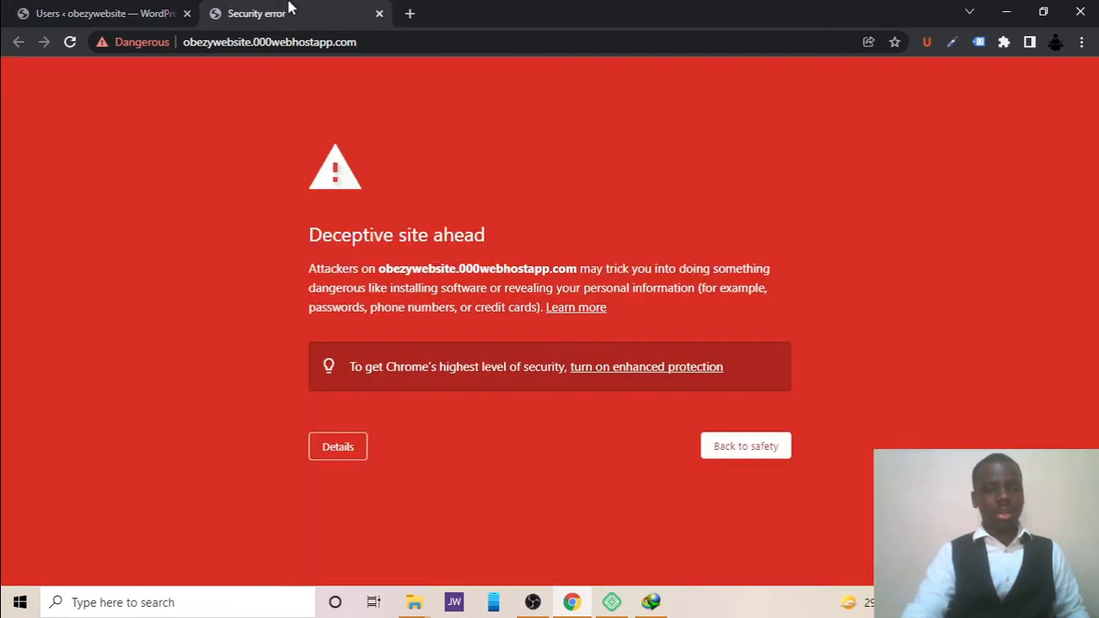
left_click(348, 453)
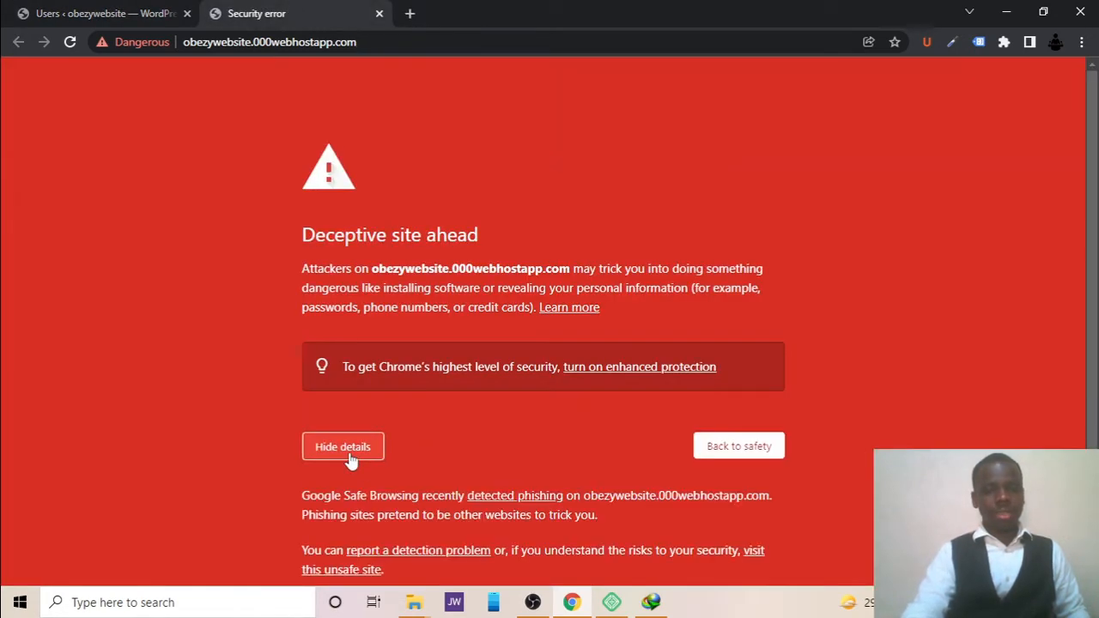
left_click(323, 572)
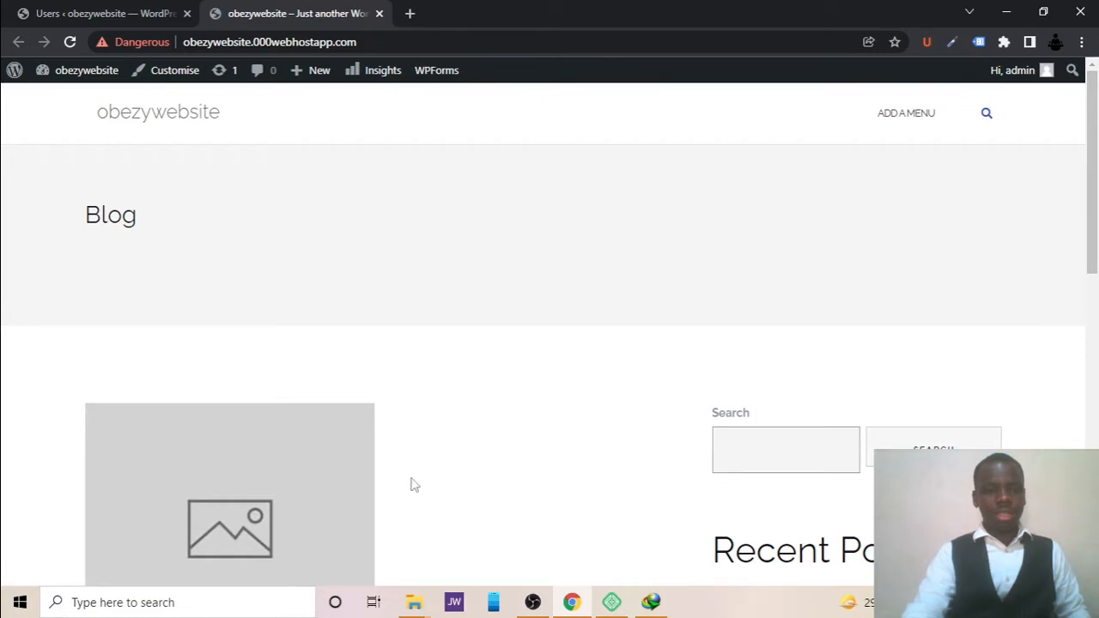
- Switch to Local, open the Business site in the browser, and close the duplicate business.local tab
left_click(623, 610)
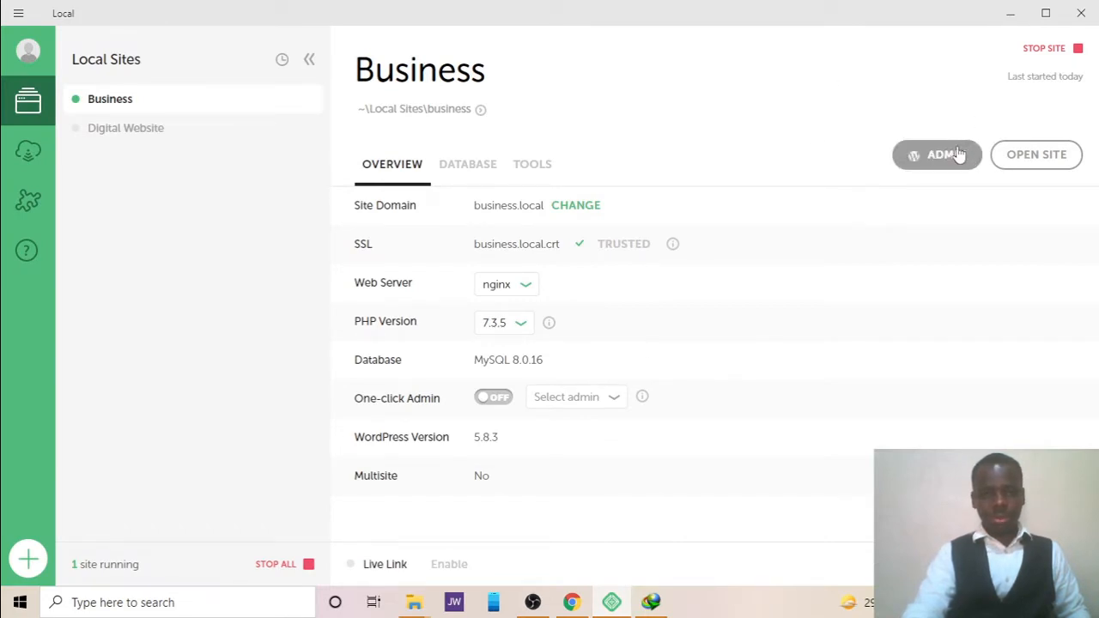
left_click(1036, 154)
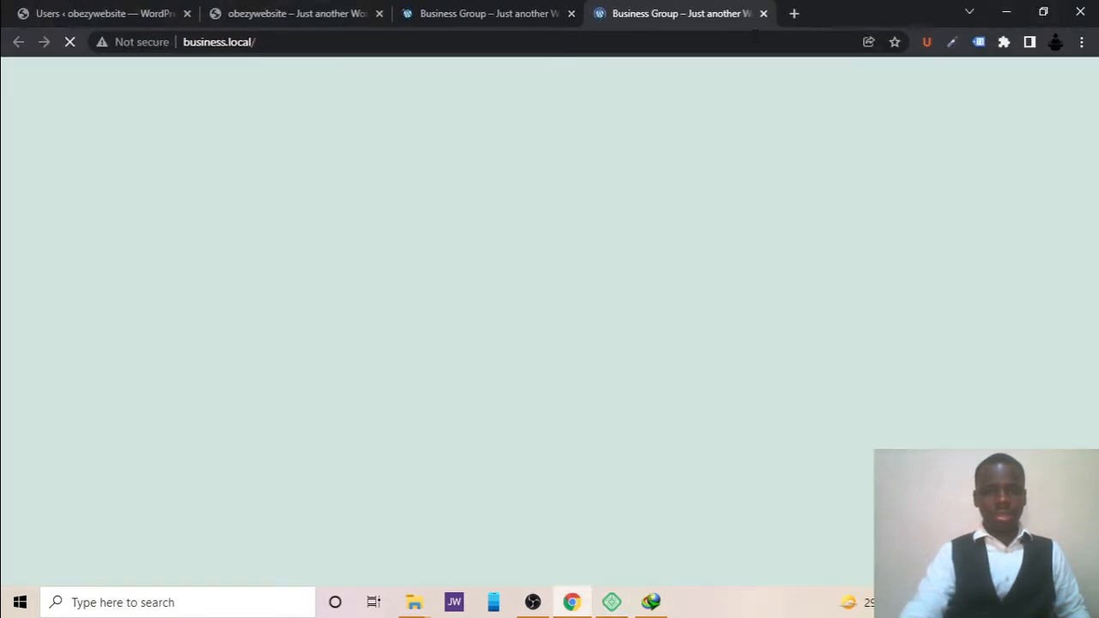
left_click(763, 14)
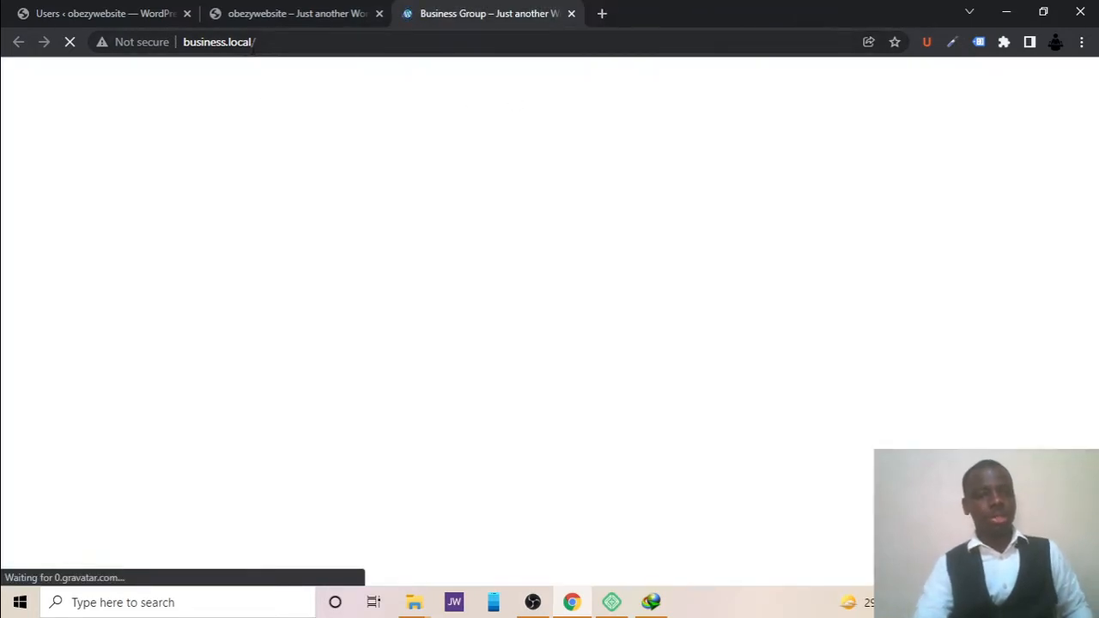
- Compare the front pages of obezywebsite and the local Business Group site, examining theme, layout and sidebar content
left_click(265, 8)
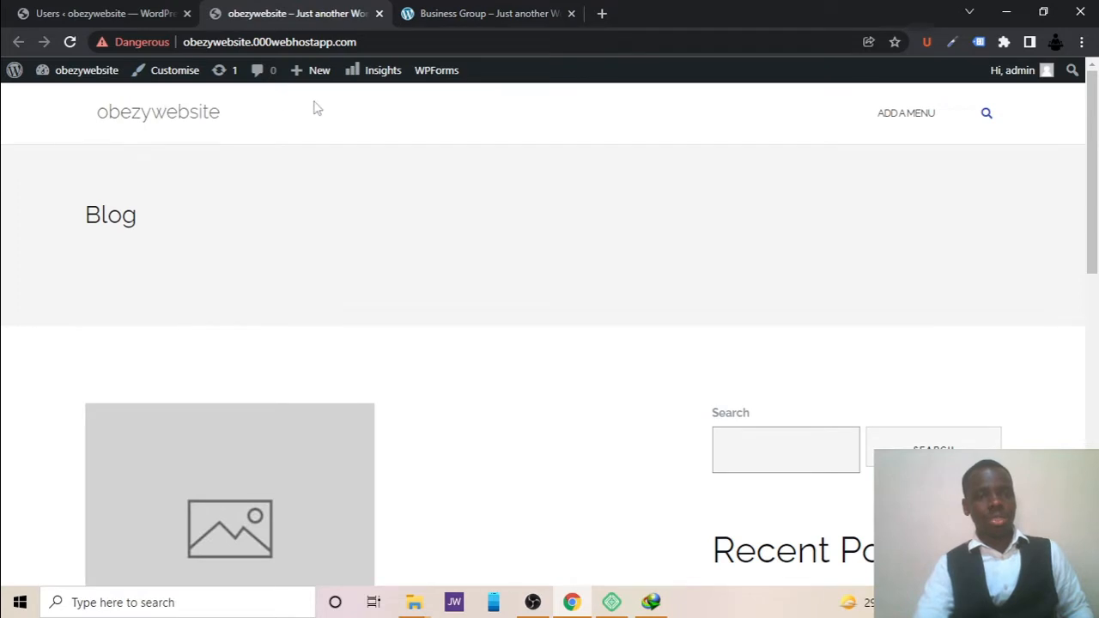
left_click(469, 8)
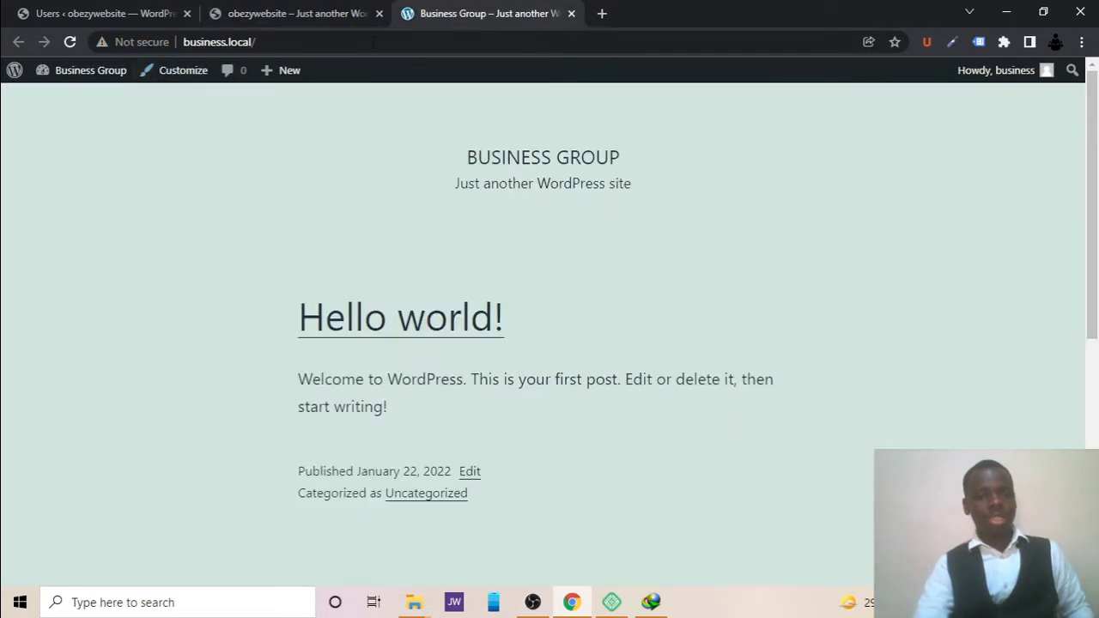
left_click(313, 10)
scroll(97, 225, "down", 1)
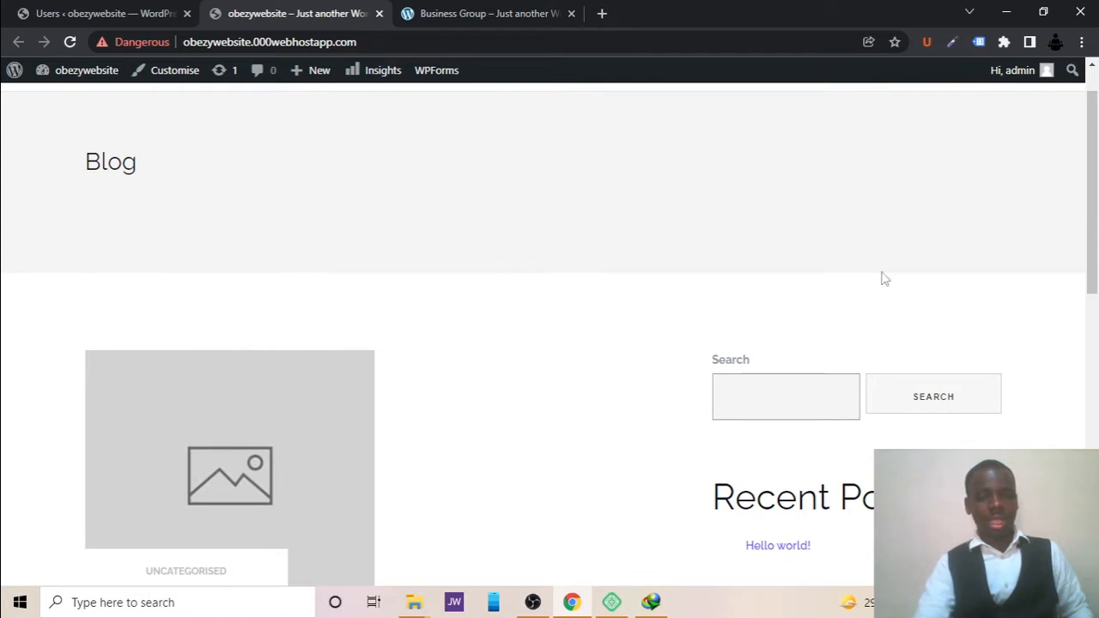
scroll(841, 427, "down", 4)
scroll(840, 427, "up", 2)
scroll(841, 427, "down", 6)
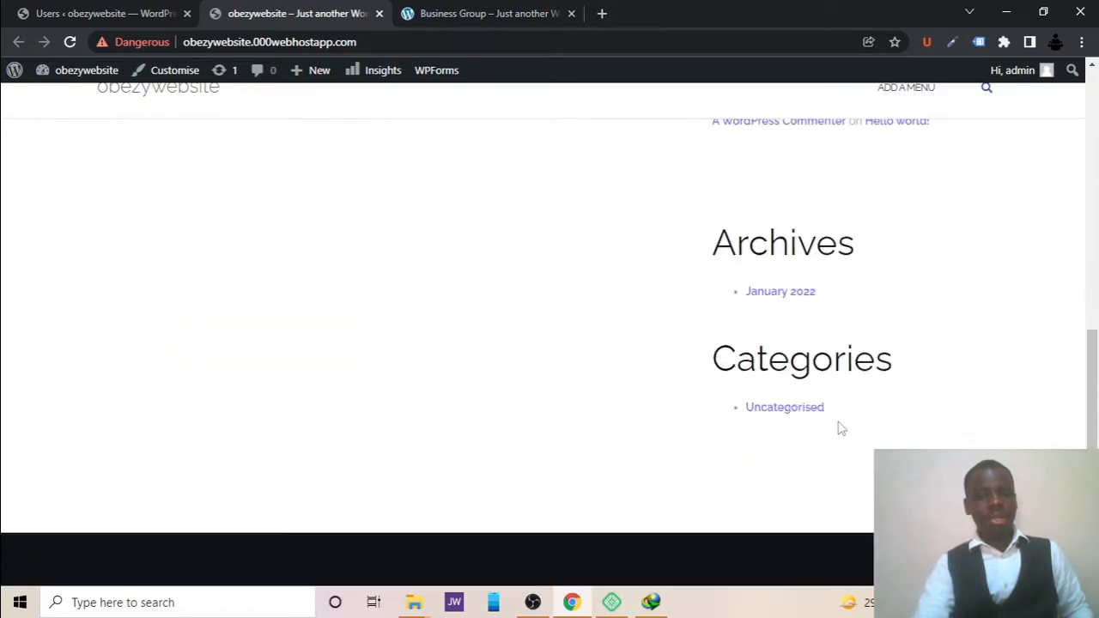
scroll(838, 427, "up", 8)
left_click(545, 11)
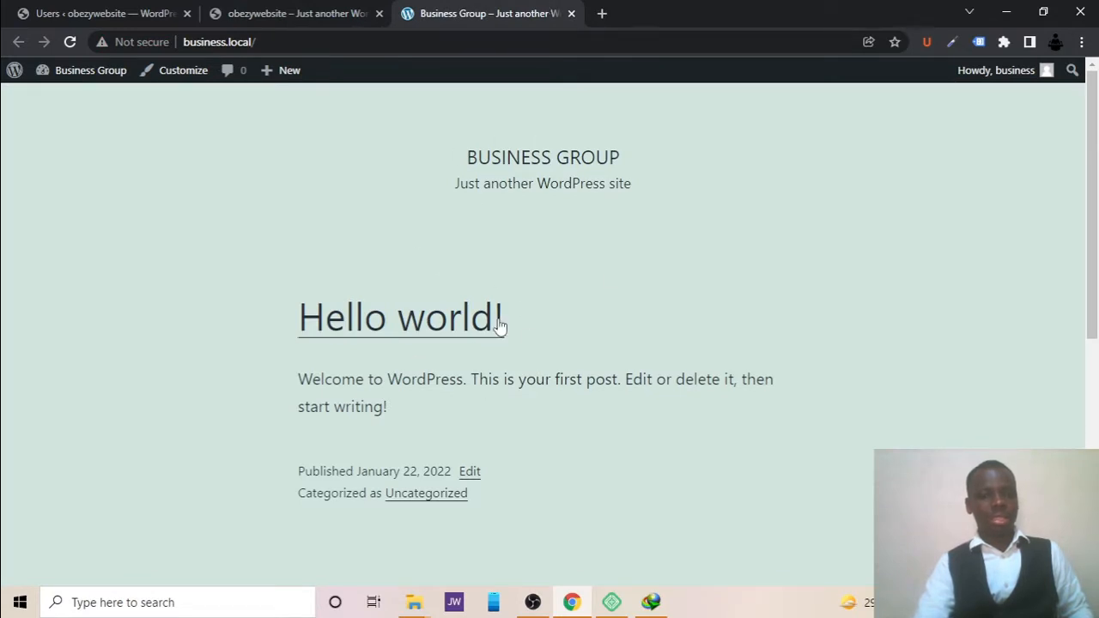
left_click(323, 11)
left_click(496, 9)
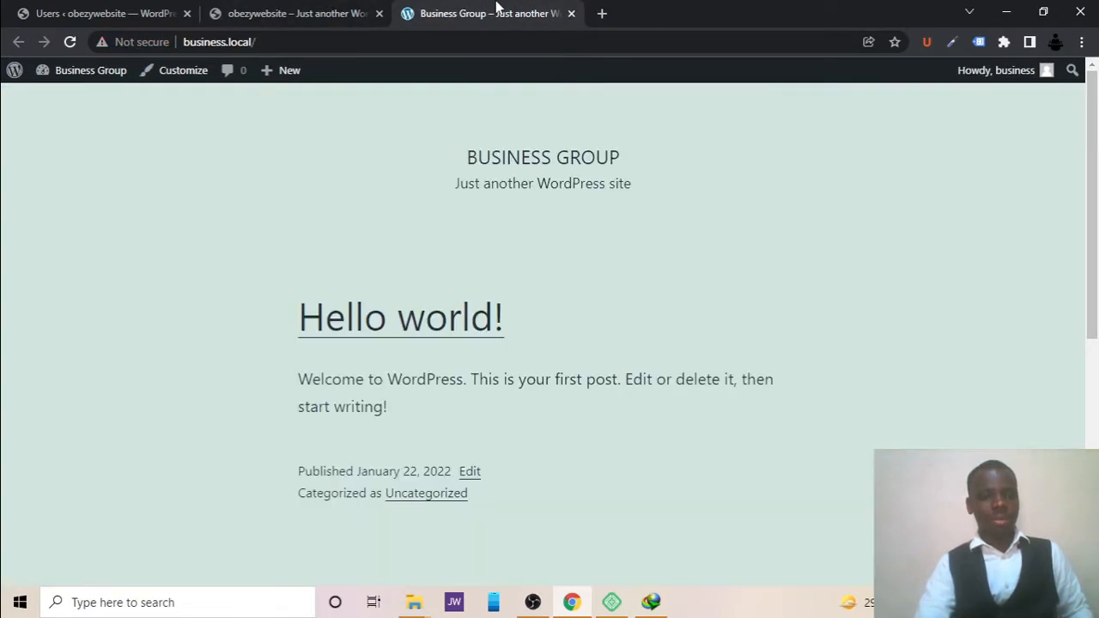
left_click(289, 11)
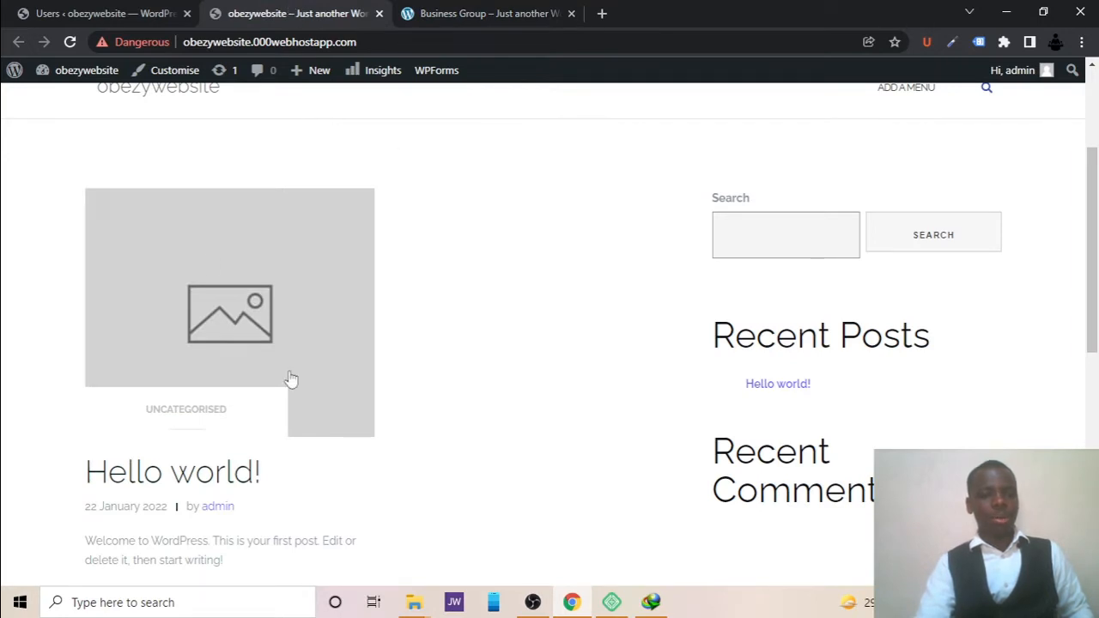
left_click(520, 12)
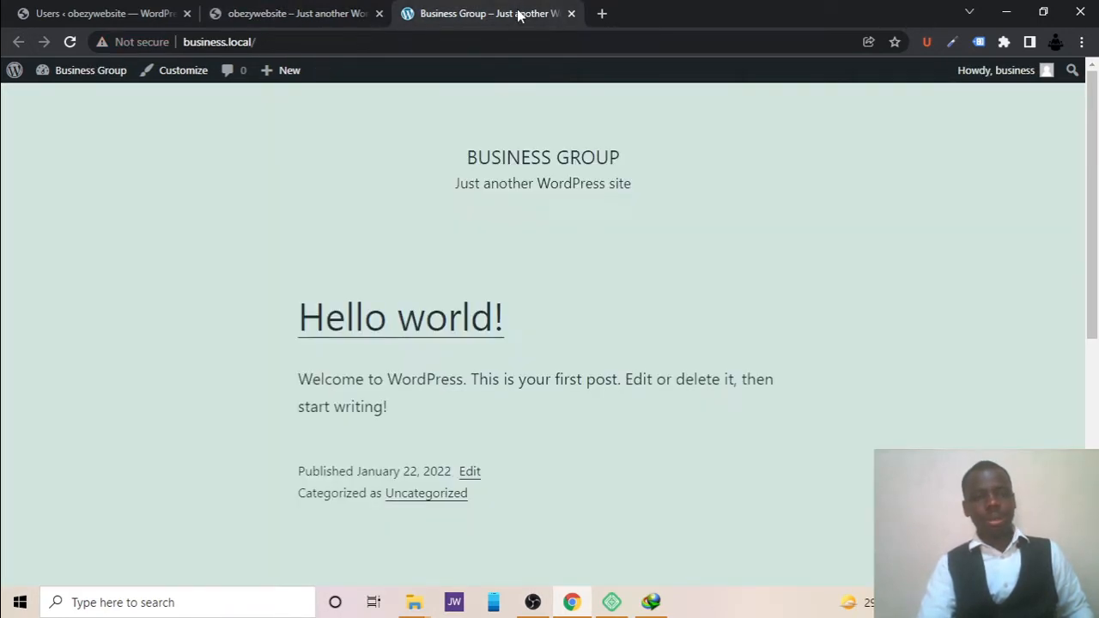
left_click(269, 8)
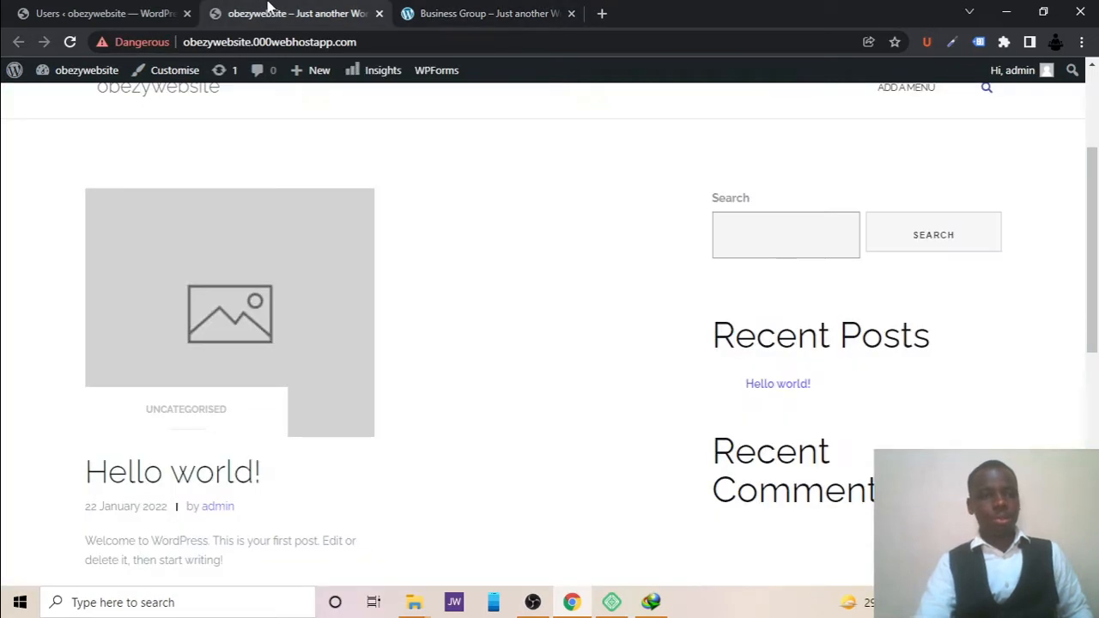
- Check obezywebsite's admin for All-in-One WP Migration, and open the installed plugins list in the admin of Local's Business site
left_click(57, 9)
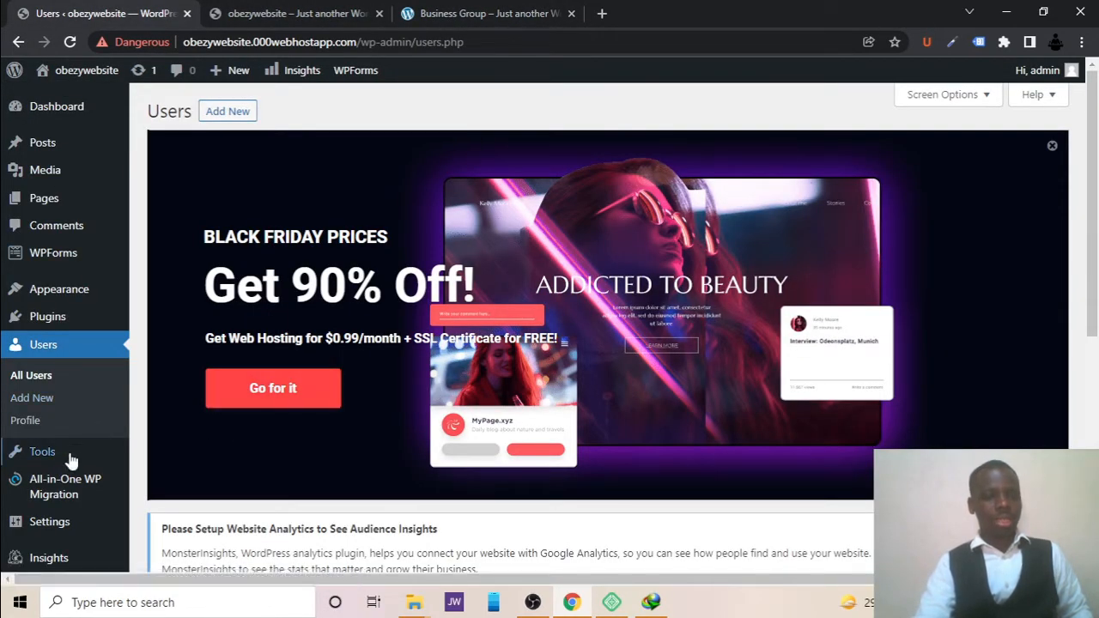
mouse_move(76, 493)
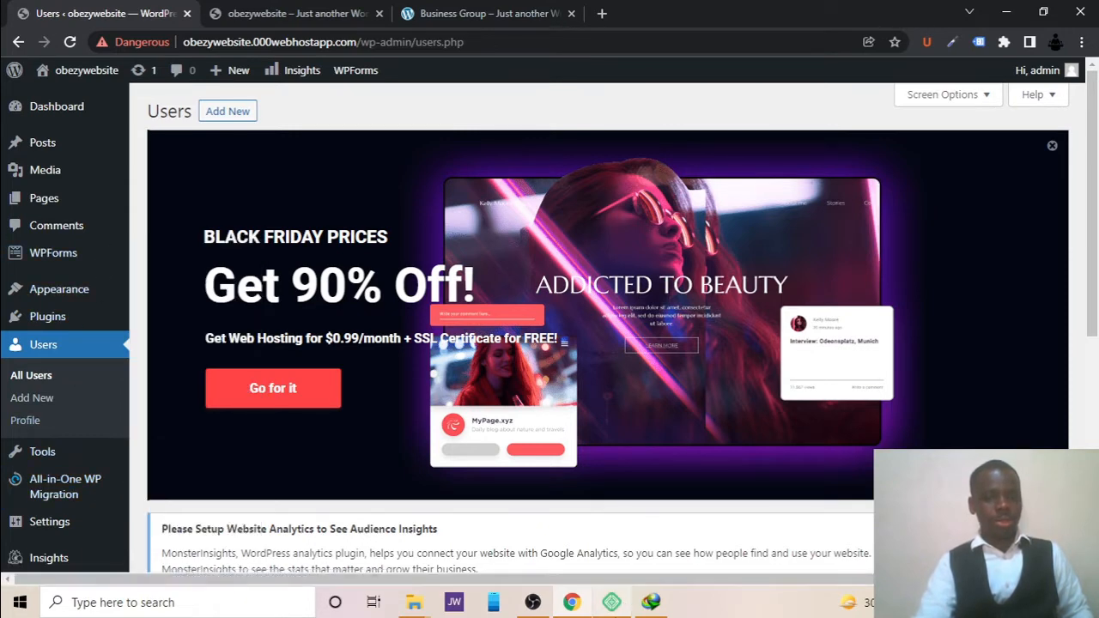
left_click(611, 602)
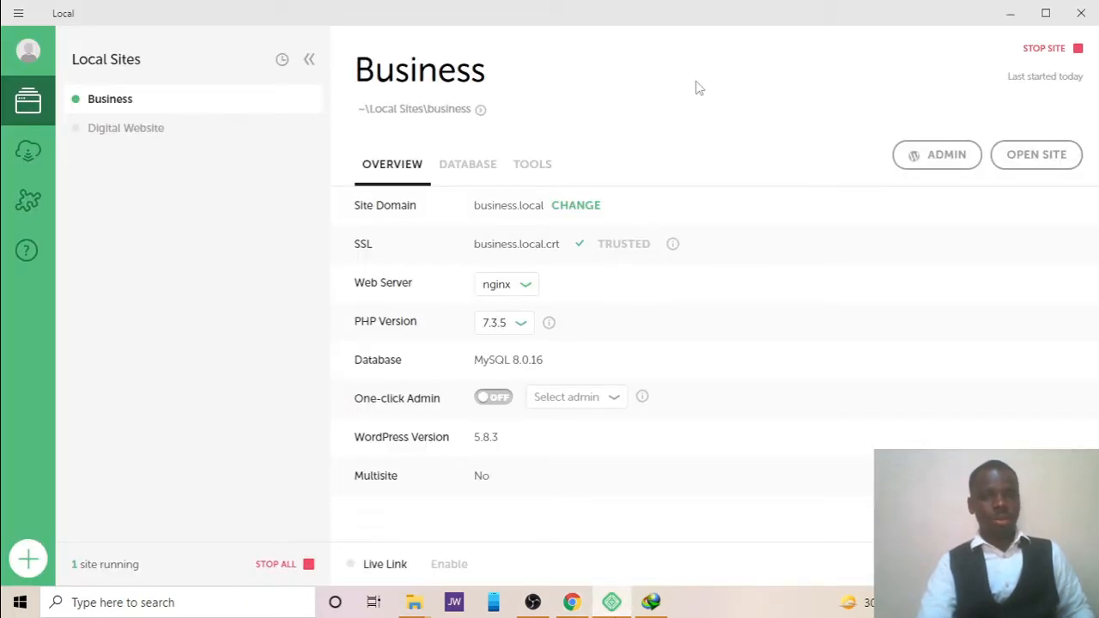
left_click(959, 156)
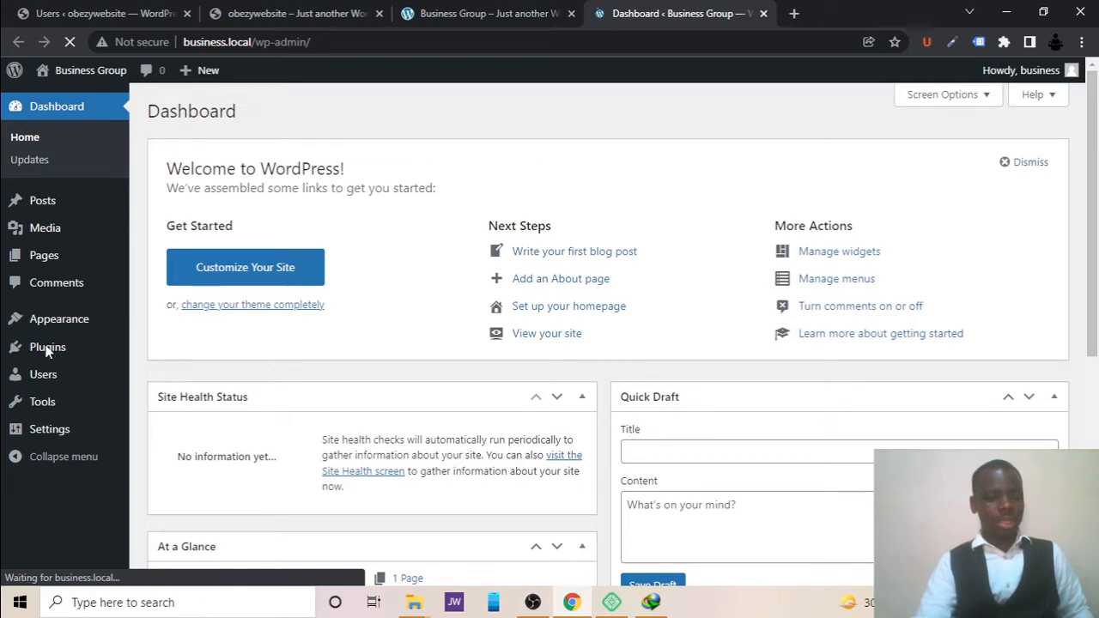
mouse_move(50, 349)
left_click(137, 349)
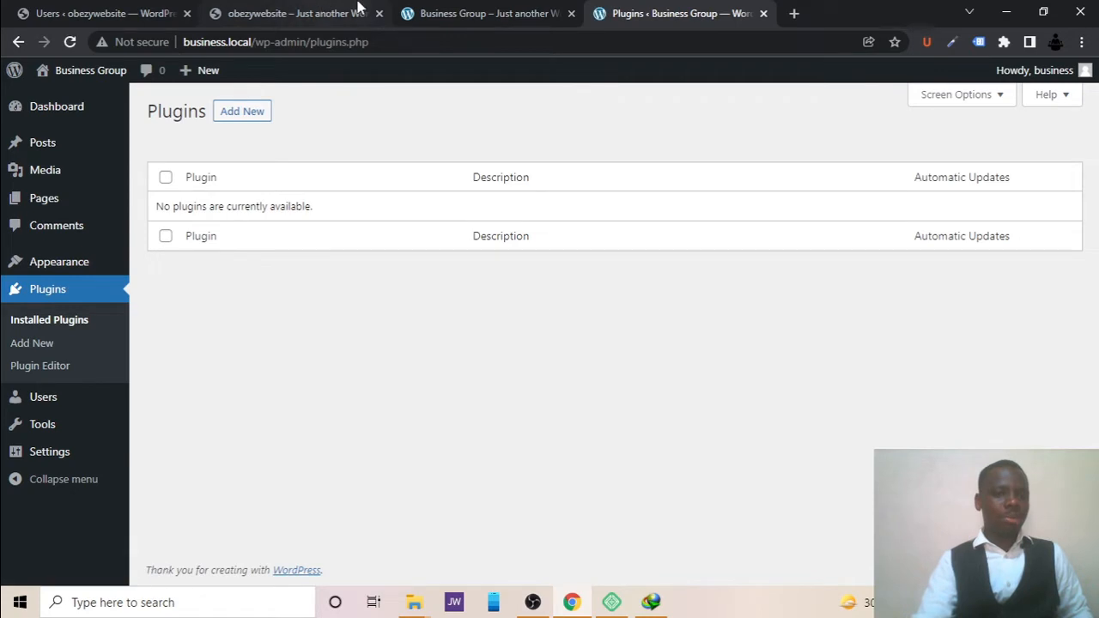
left_click(296, 13)
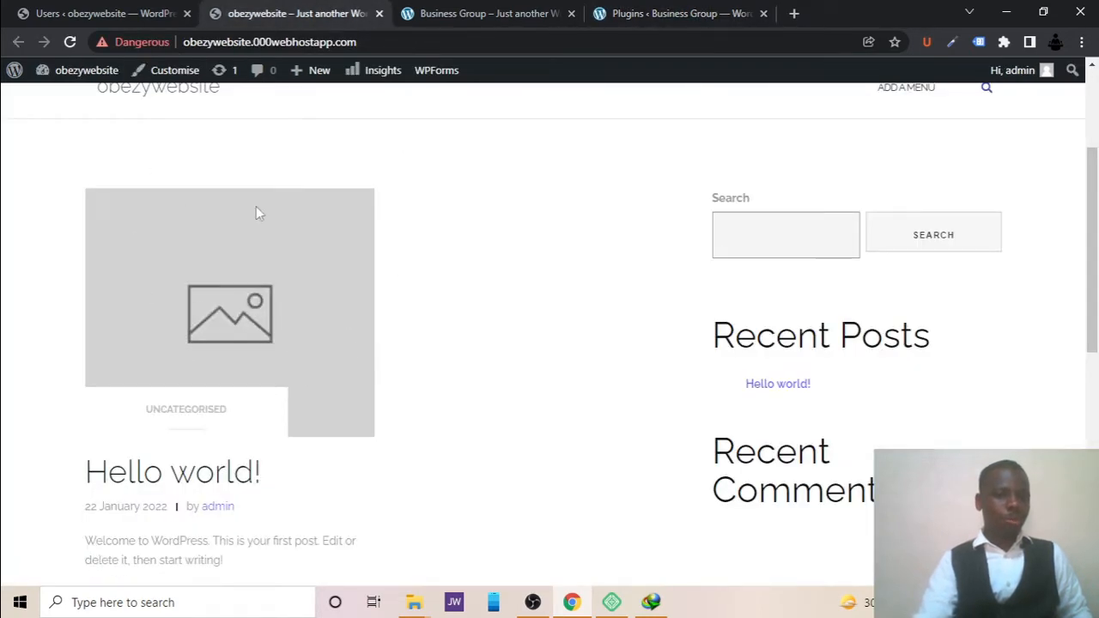
left_click(726, 11)
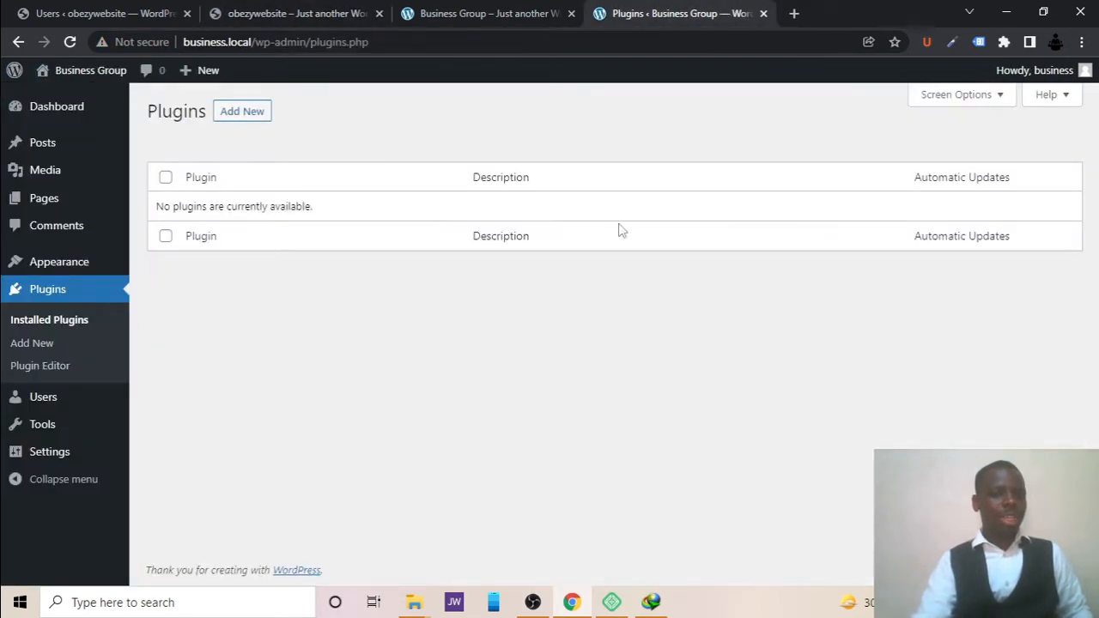
- Search new plugins on the Business Group site for "all in one wp", and install and activate All-in-One WP Migration
left_click(240, 121)
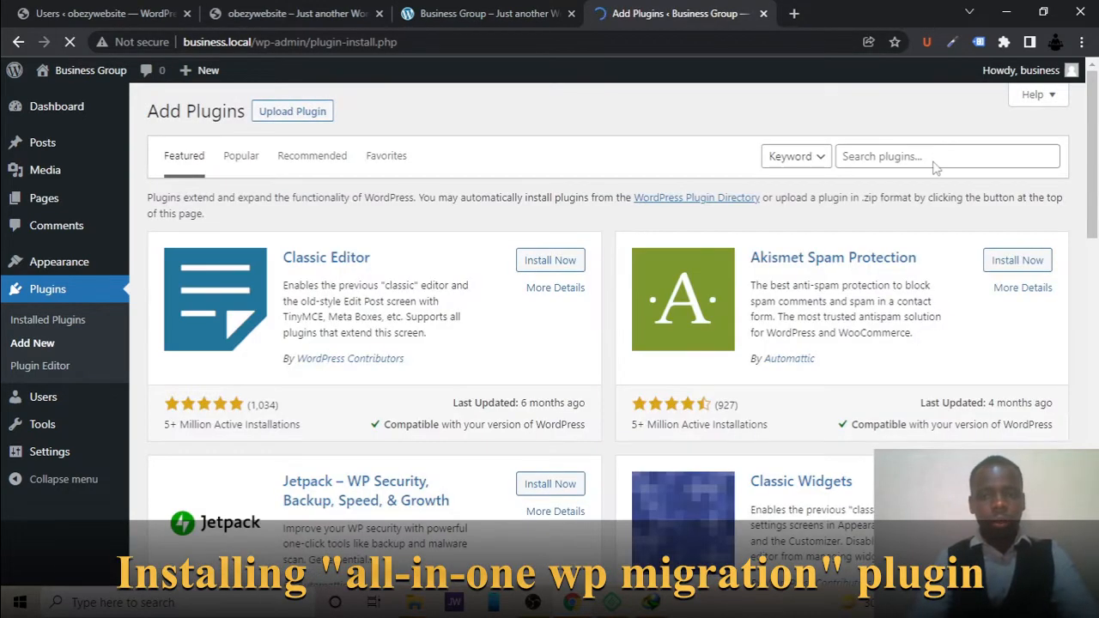
left_click(920, 158)
type("all")
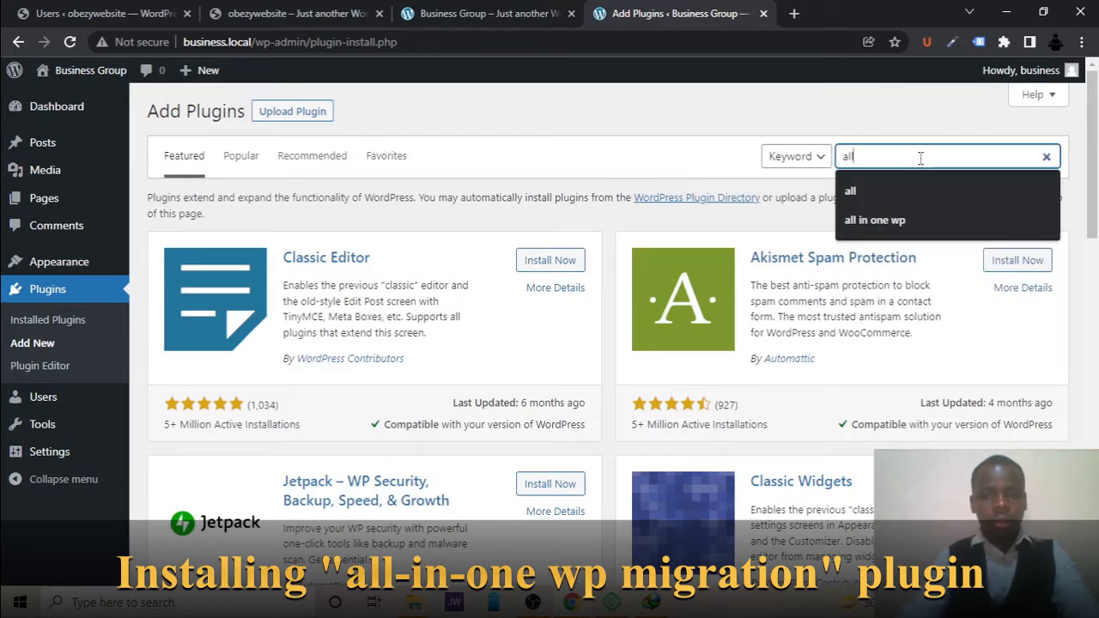
type(" in")
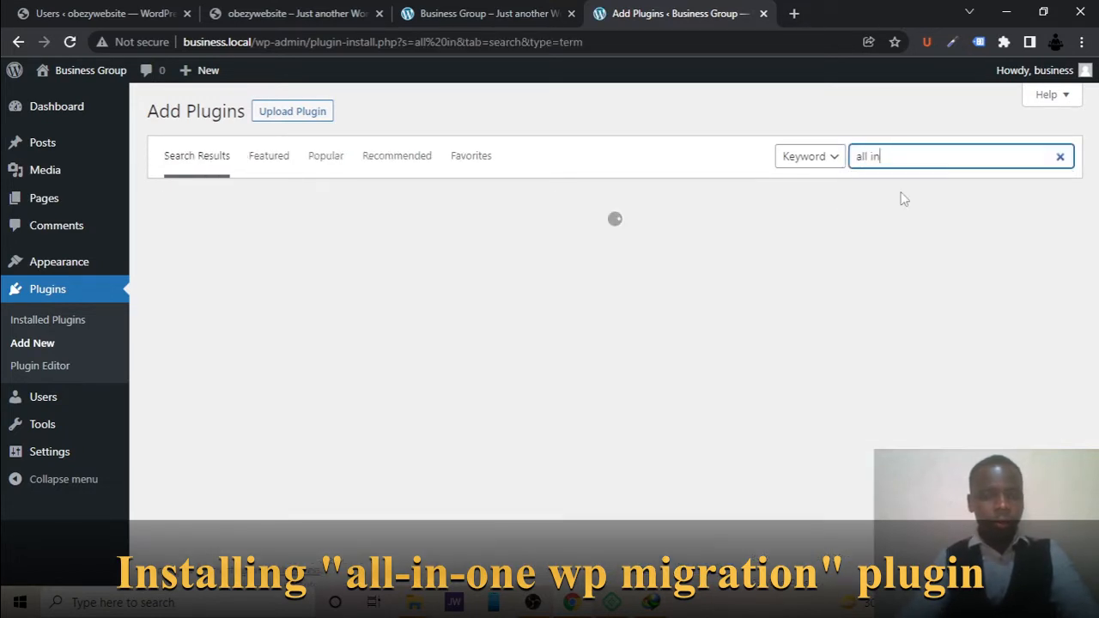
type(" one wp")
left_click(898, 192)
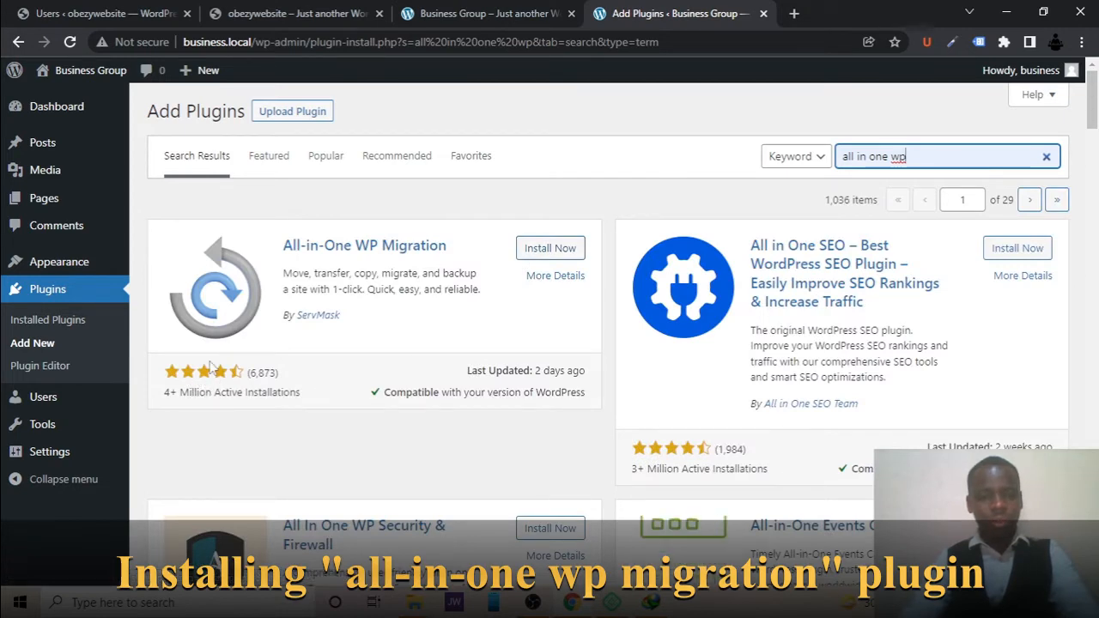
left_click(566, 249)
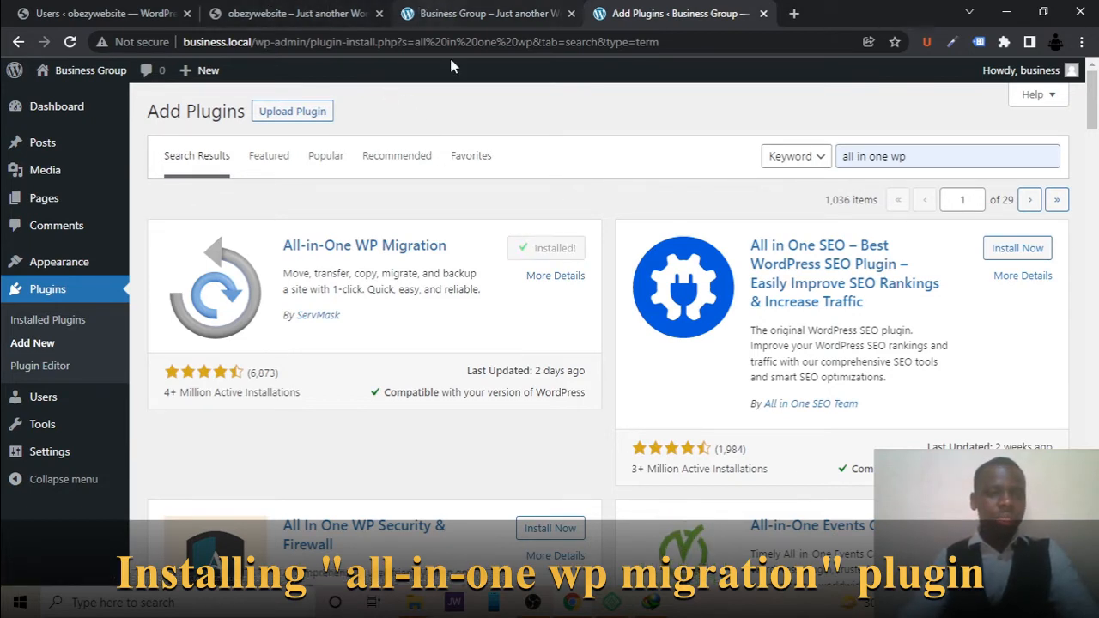
left_click(557, 250)
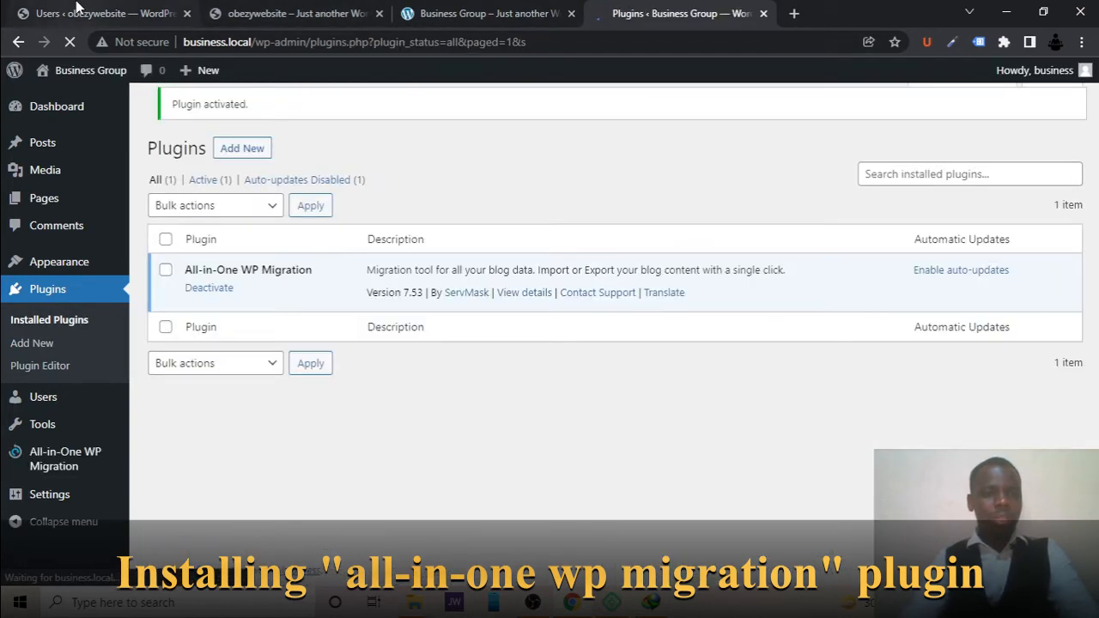
- Check the All-in-One WP Migration entry in the admin of both obezywebsite and Business Group
left_click(77, 10)
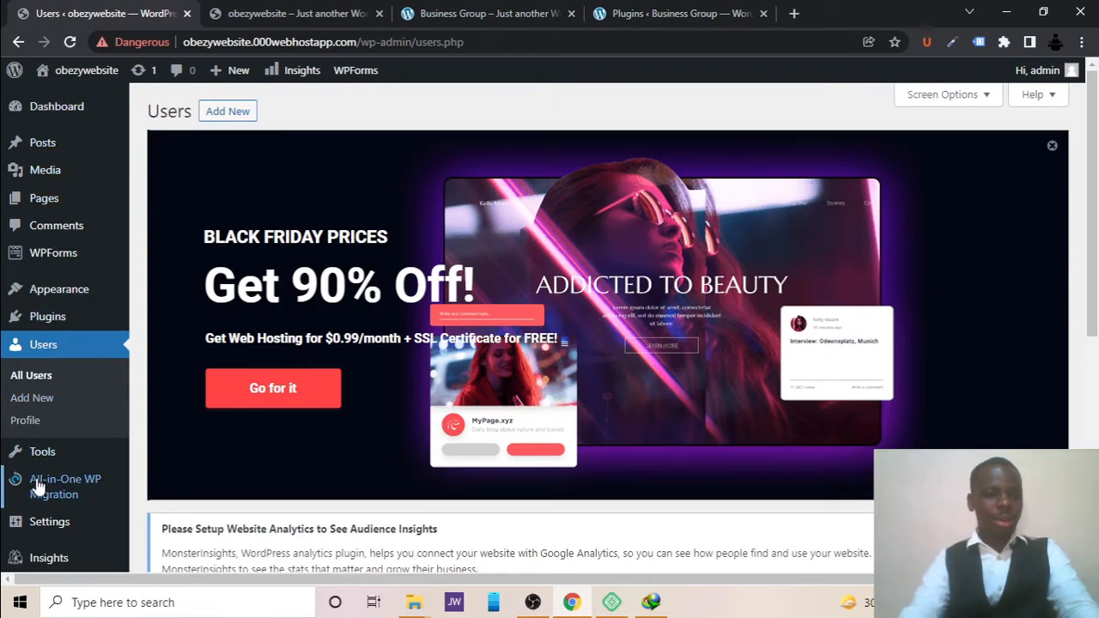
mouse_move(38, 487)
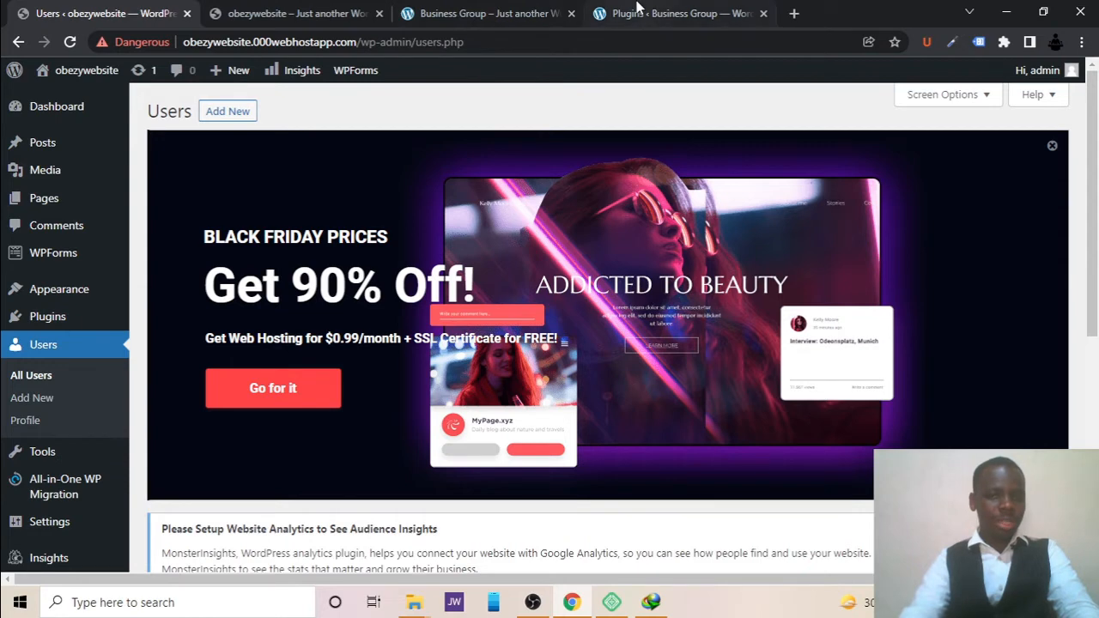
left_click(635, 13)
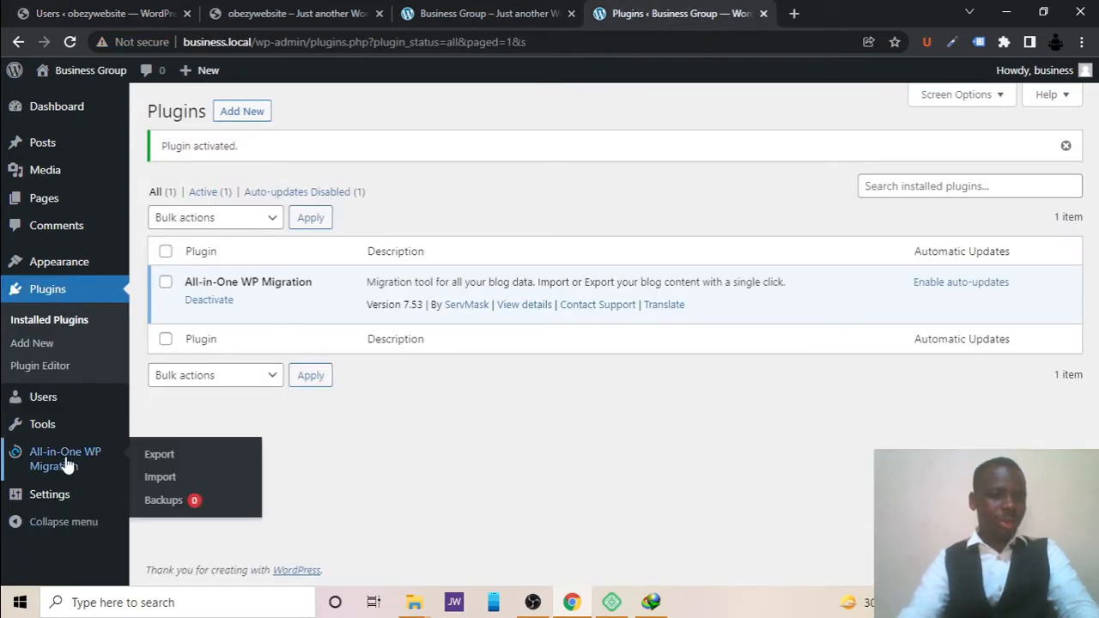
- Open the All-in-One WP Migration export page in the obezywebsite admin and bring up its Export Site options
left_click(94, 9)
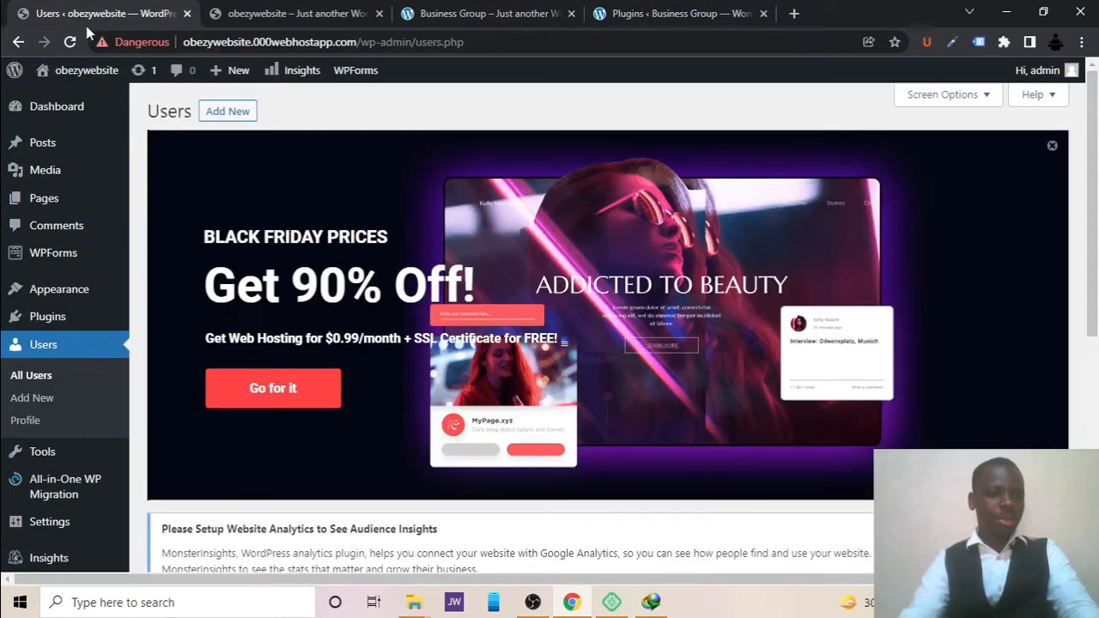
mouse_move(57, 466)
mouse_move(50, 506)
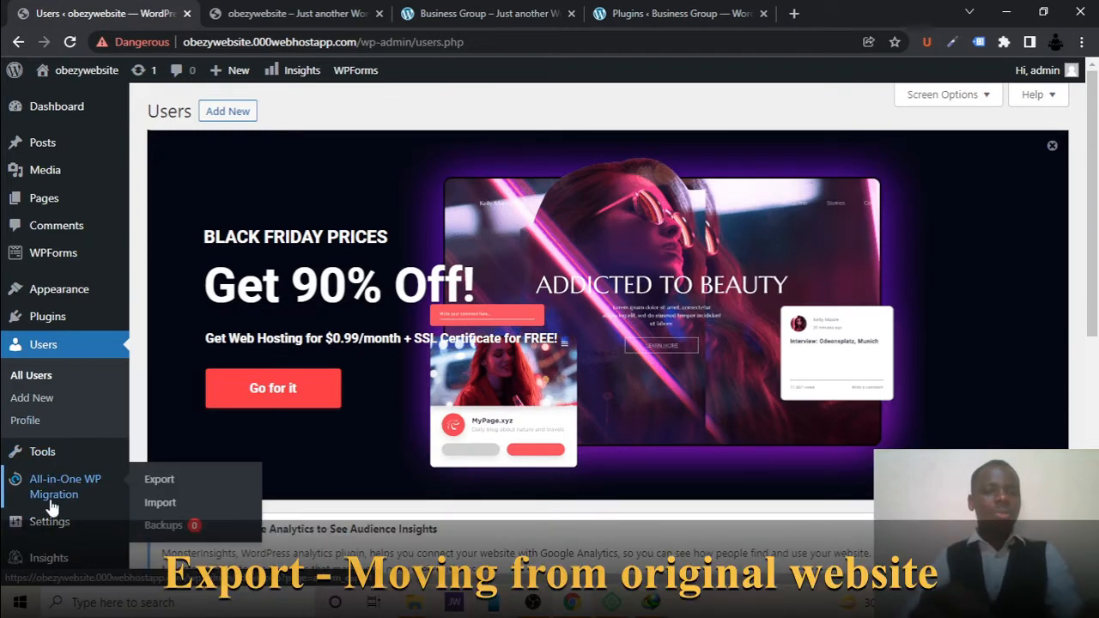
left_click(146, 482)
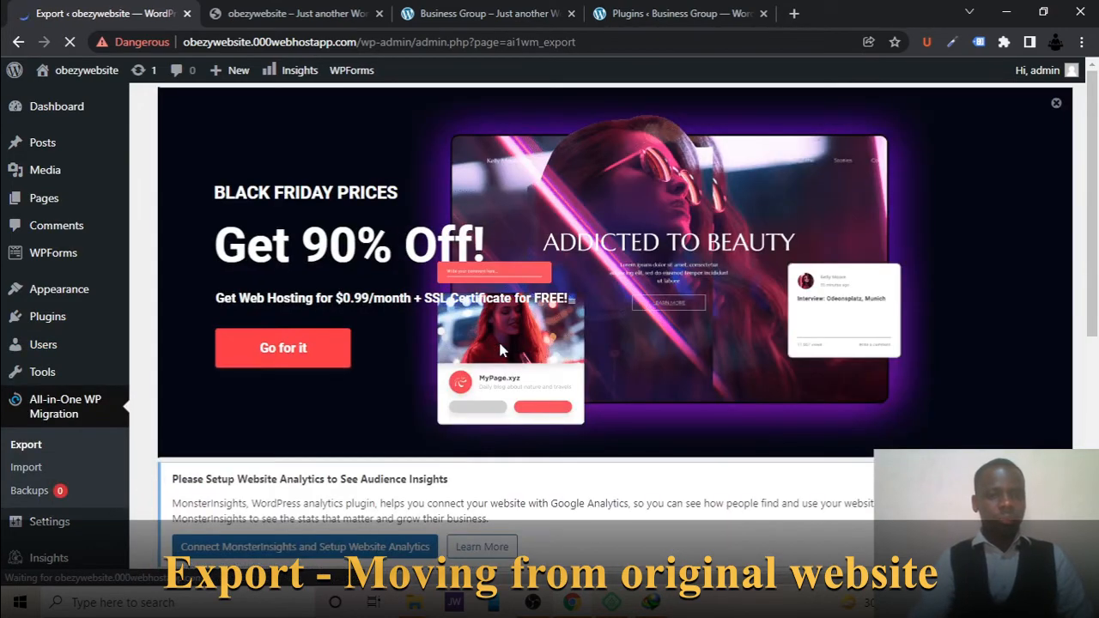
scroll(502, 349, "down", 5)
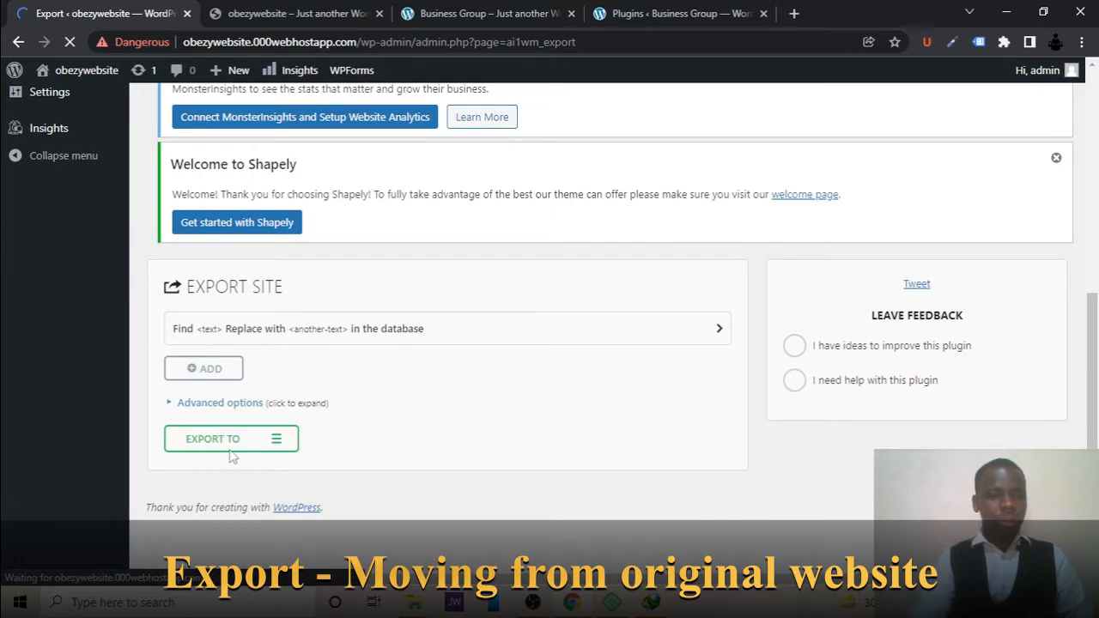
- Export obezywebsite to a file, download the generated .wpress archive, and close the export dialog
left_click(276, 442)
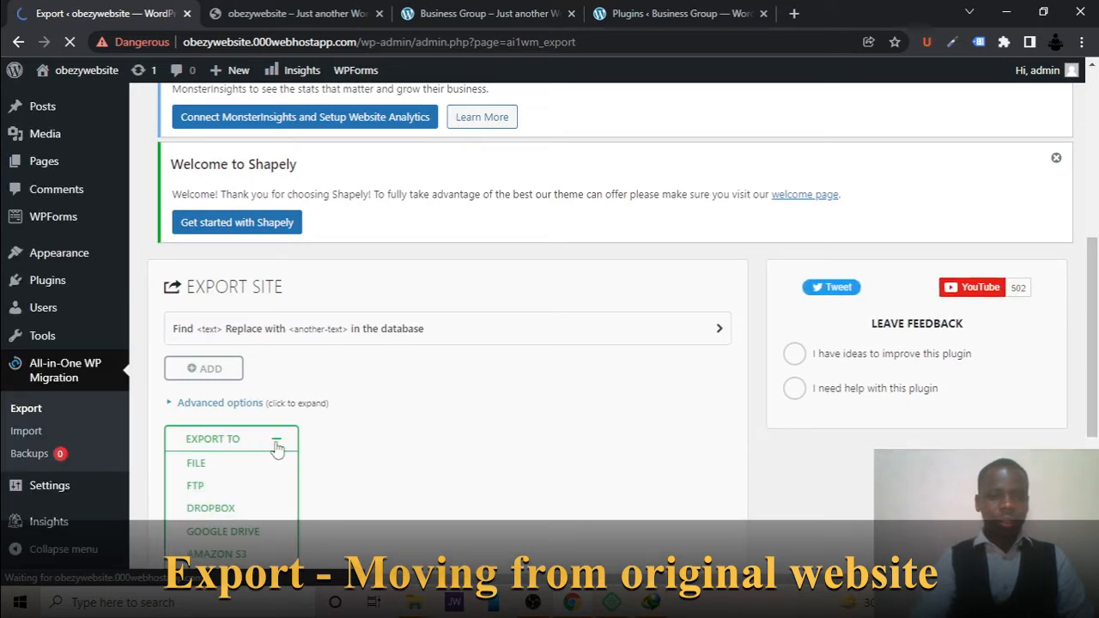
scroll(269, 472, "down", 2)
scroll(269, 472, "down", 2)
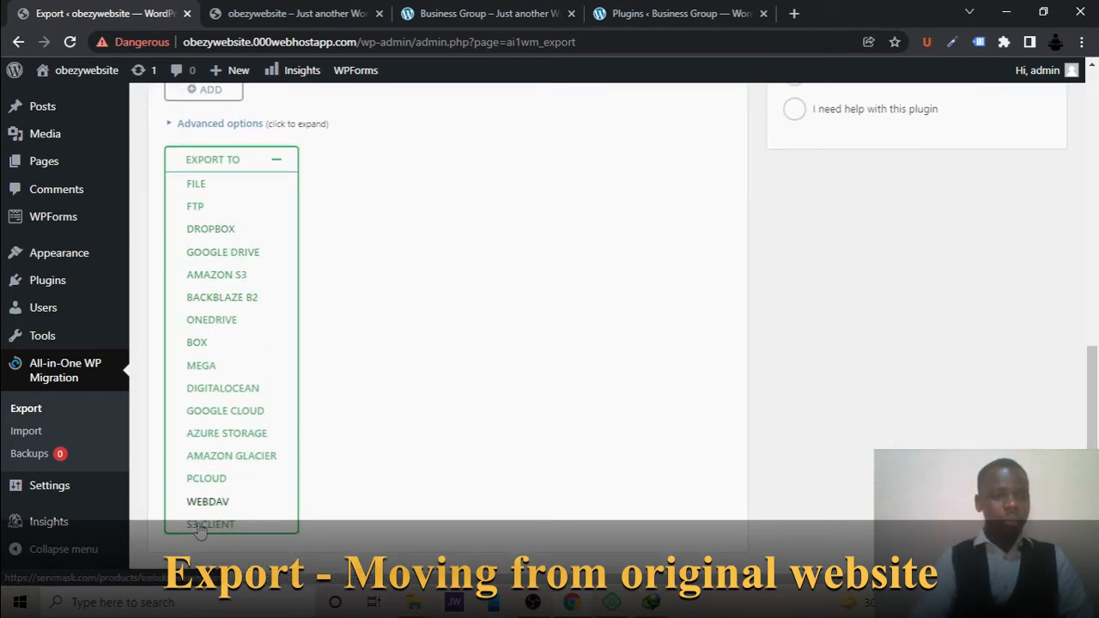
left_click(205, 186)
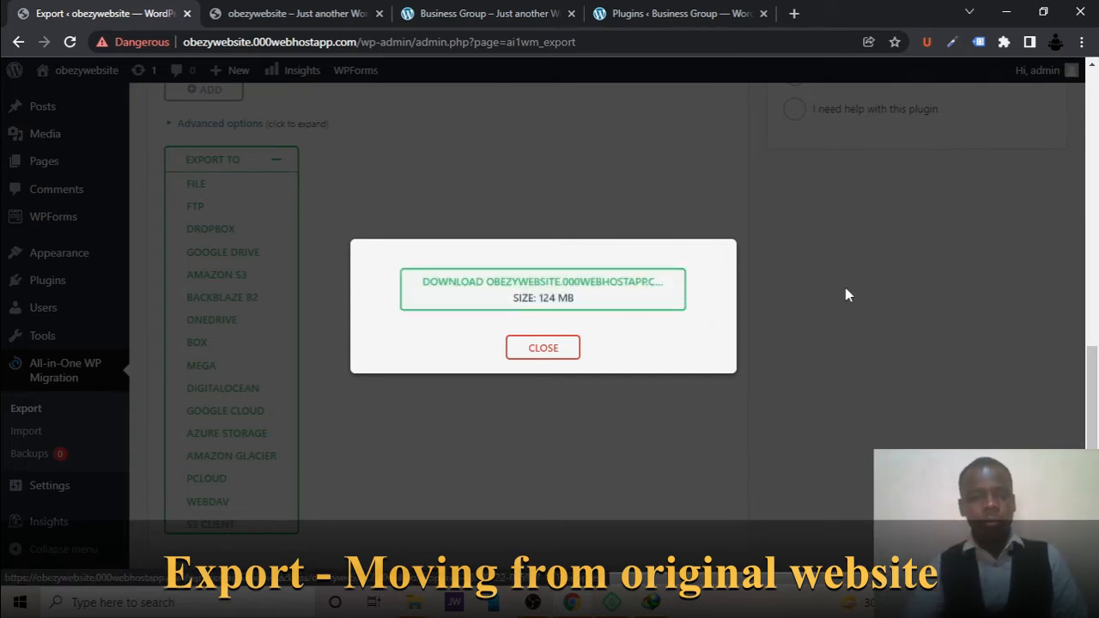
left_click(531, 303)
left_click_drag(529, 301, 425, 435)
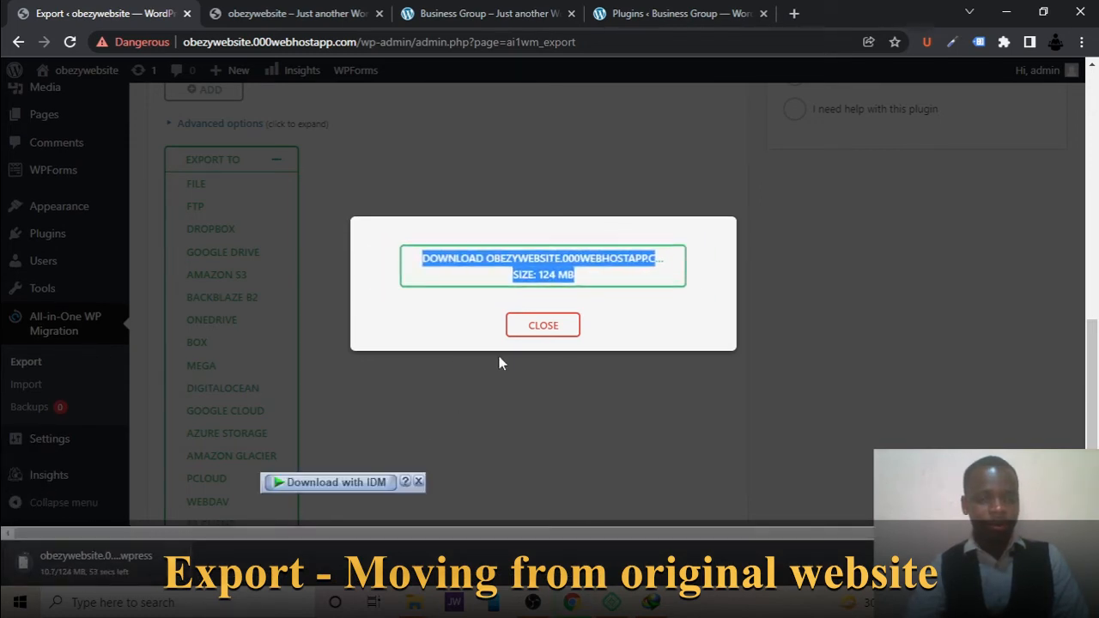
left_click(563, 324)
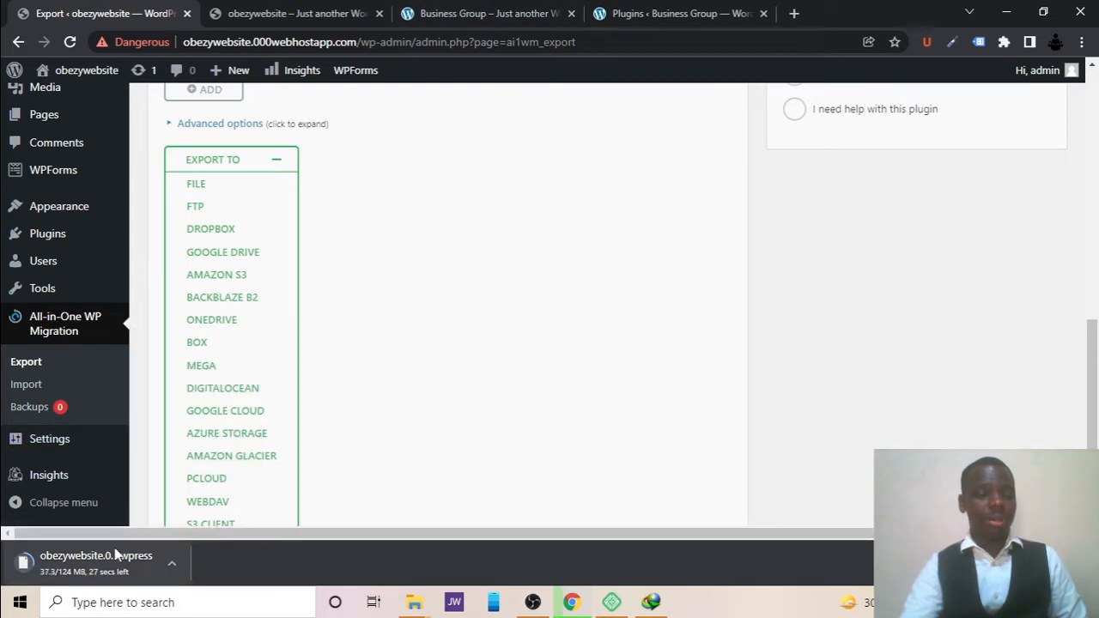
- Open the All-in-One WP Migration import page in the Business Group admin and expand its list of import sources
left_click(429, 8)
left_click(674, 9)
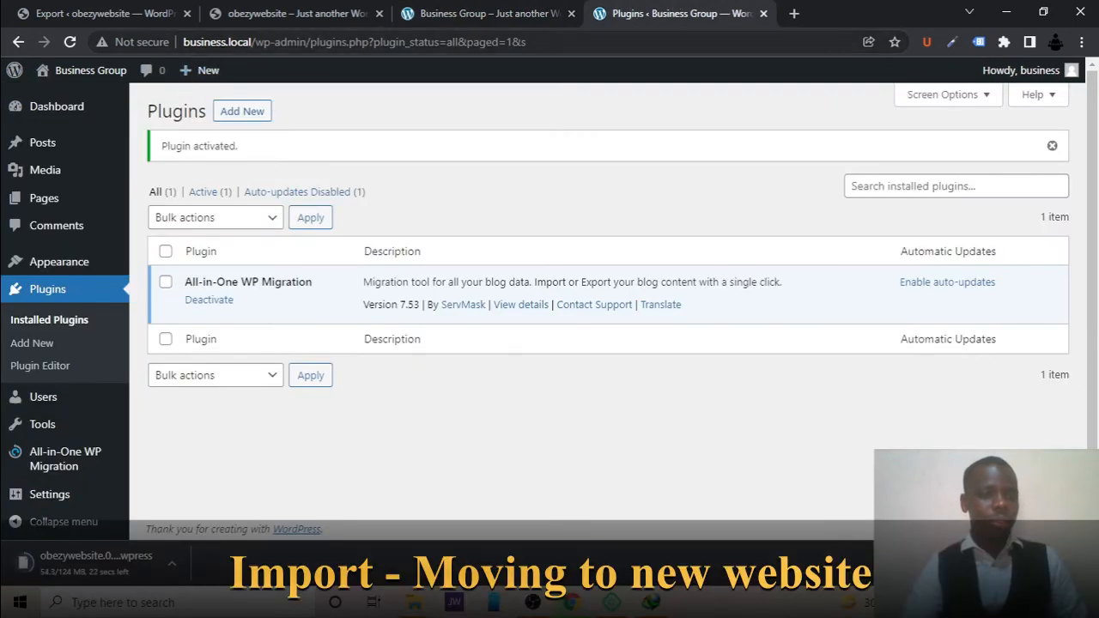
mouse_move(93, 79)
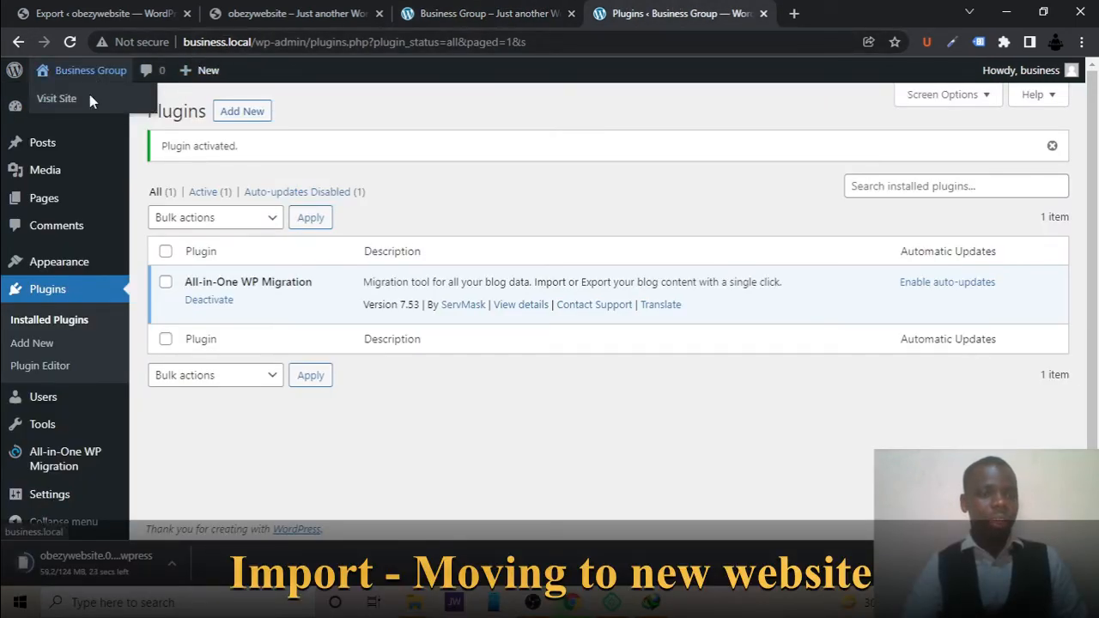
mouse_move(69, 472)
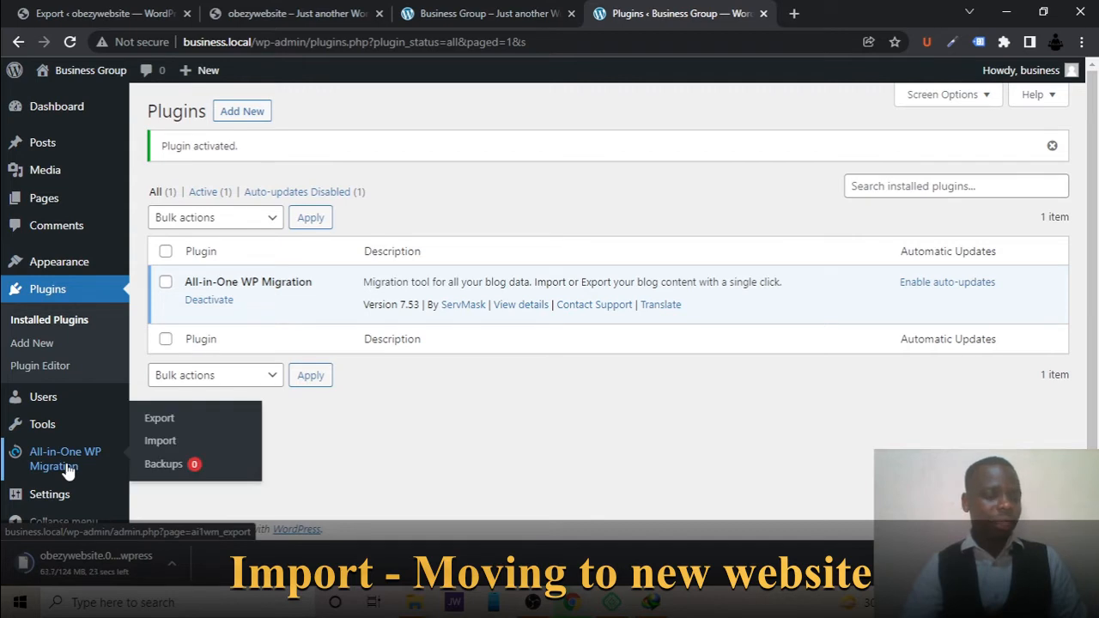
left_click(190, 443)
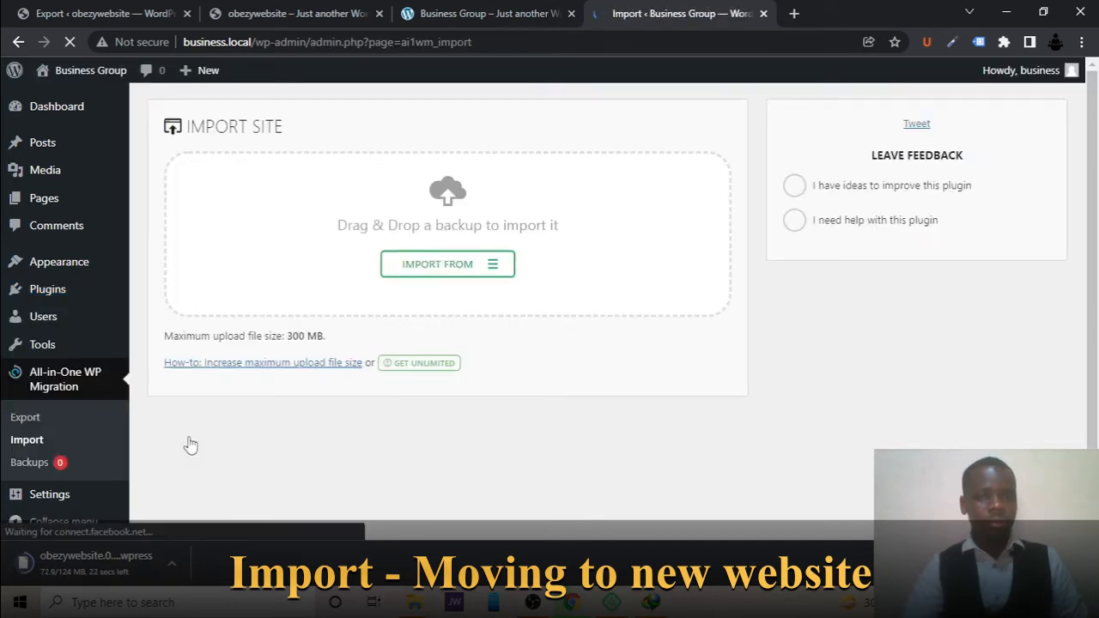
left_click(448, 268)
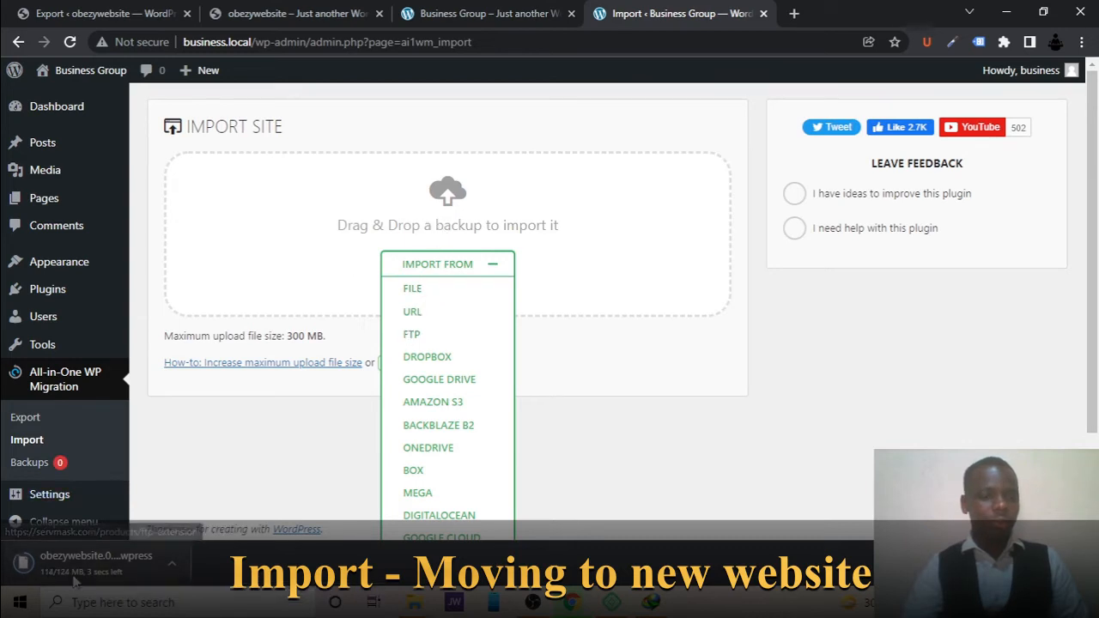
- Import the obezywebsite .wpress file from the Downloads folder, accept overwriting the Business Group site, and finish the import
left_click(439, 291)
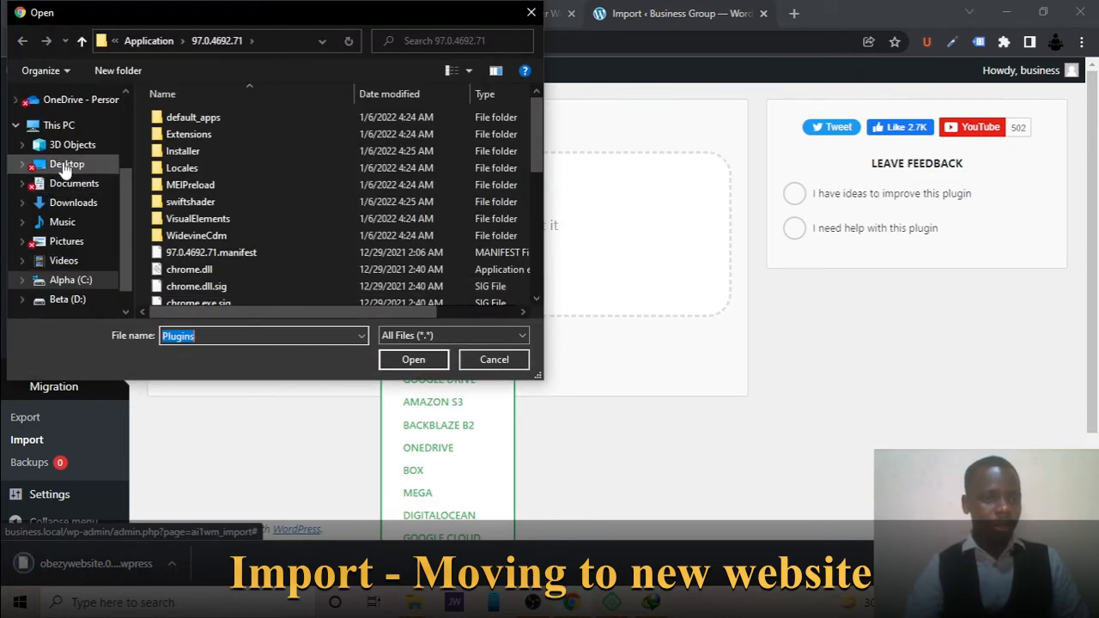
left_click(77, 208)
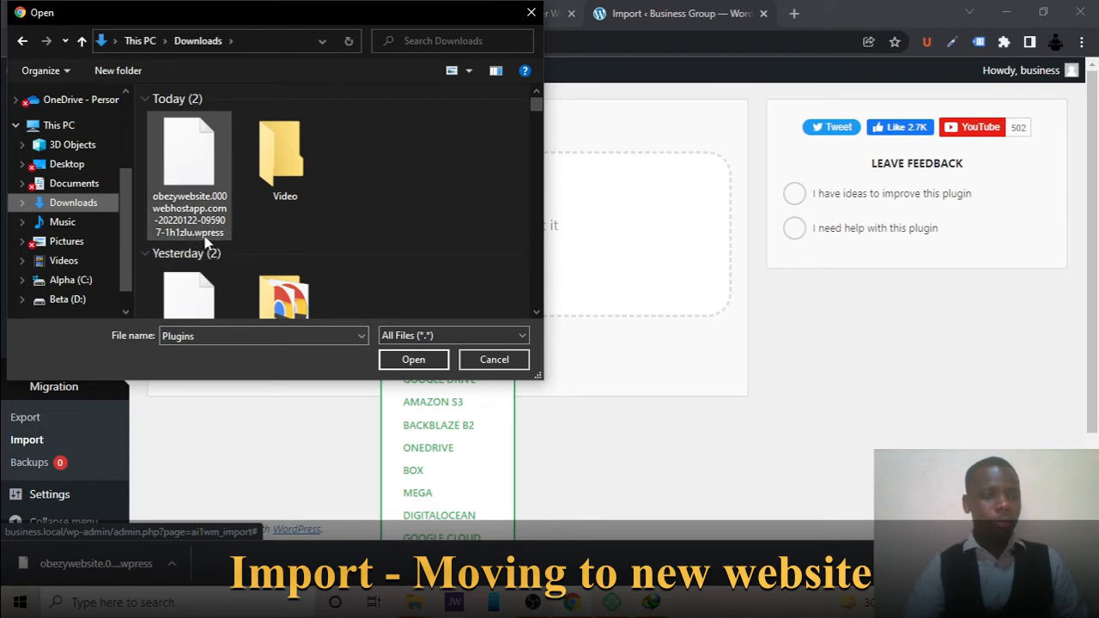
double_click(194, 211)
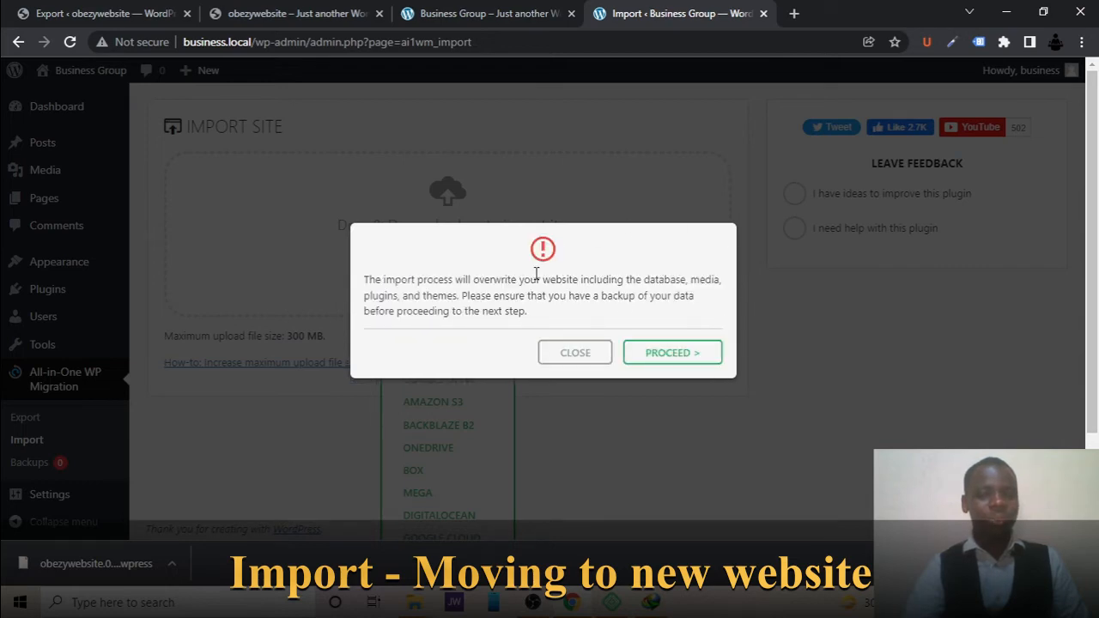
left_click(676, 358)
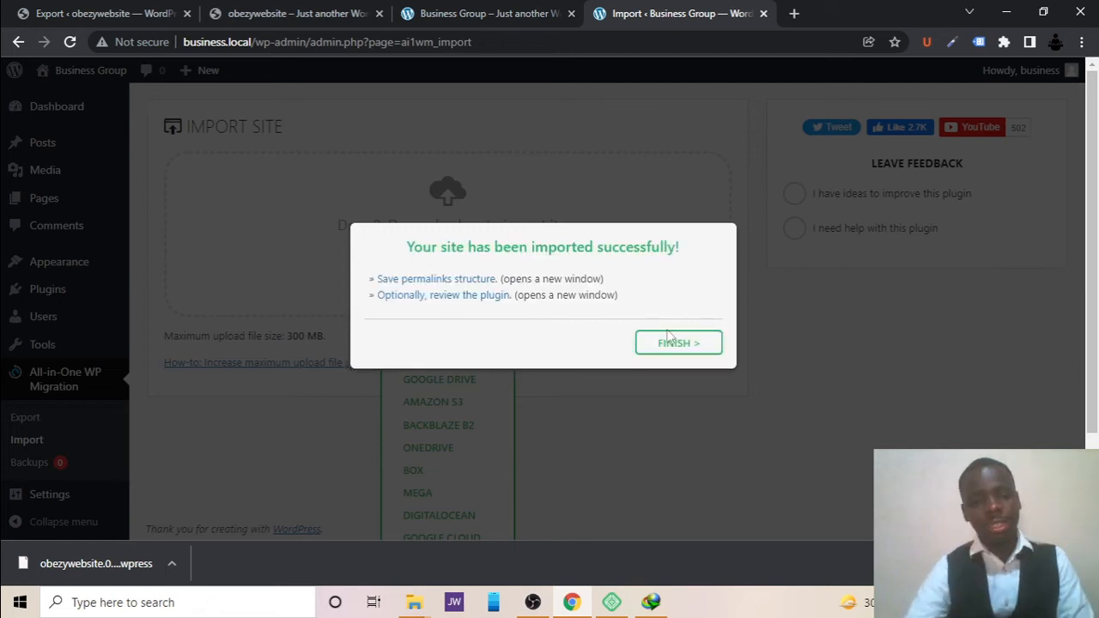
left_click(674, 342)
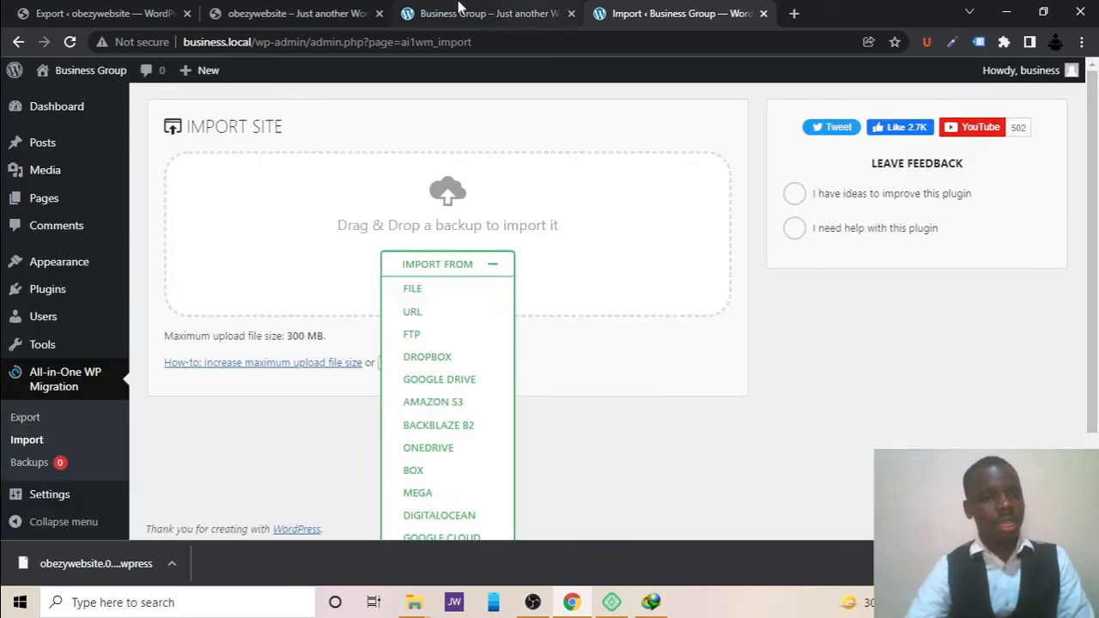
- Compare the home page of the live obezywebsite with the not yet reloaded home page at business.local
left_click(69, 9)
left_click(253, 10)
key("ctrl+shift+Tab")
left_click(253, 10)
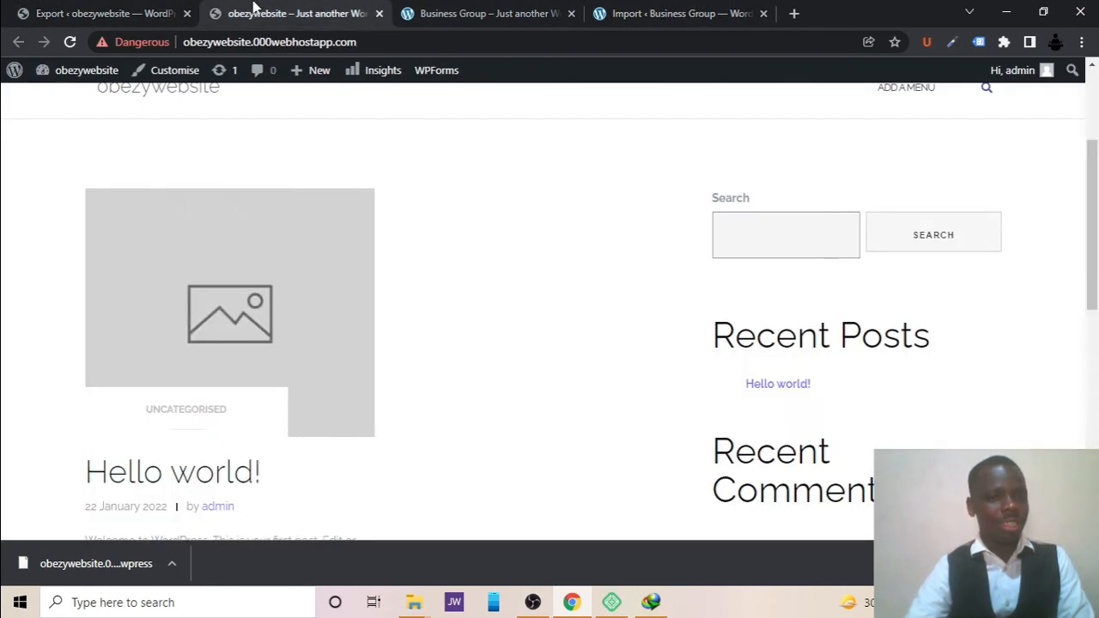
left_click(480, 10)
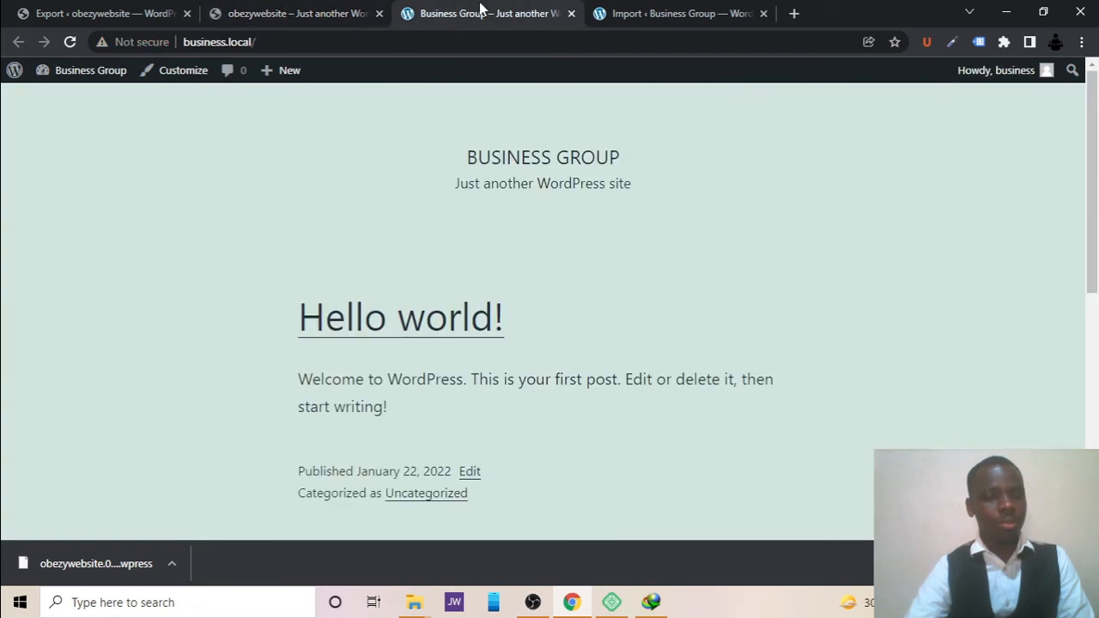
left_click(295, 11)
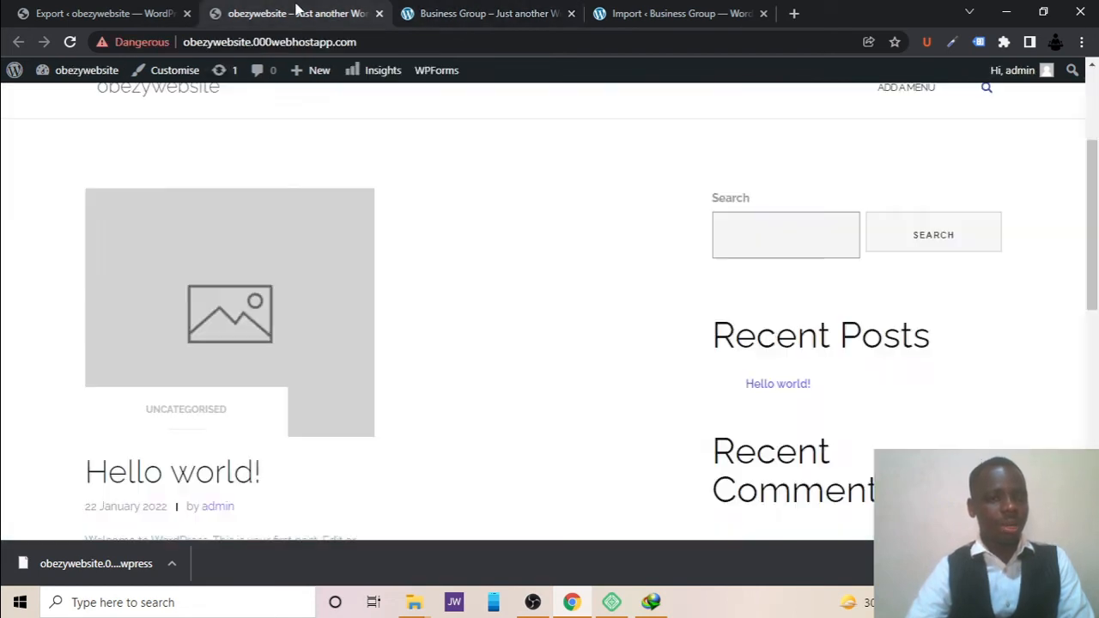
left_click(473, 12)
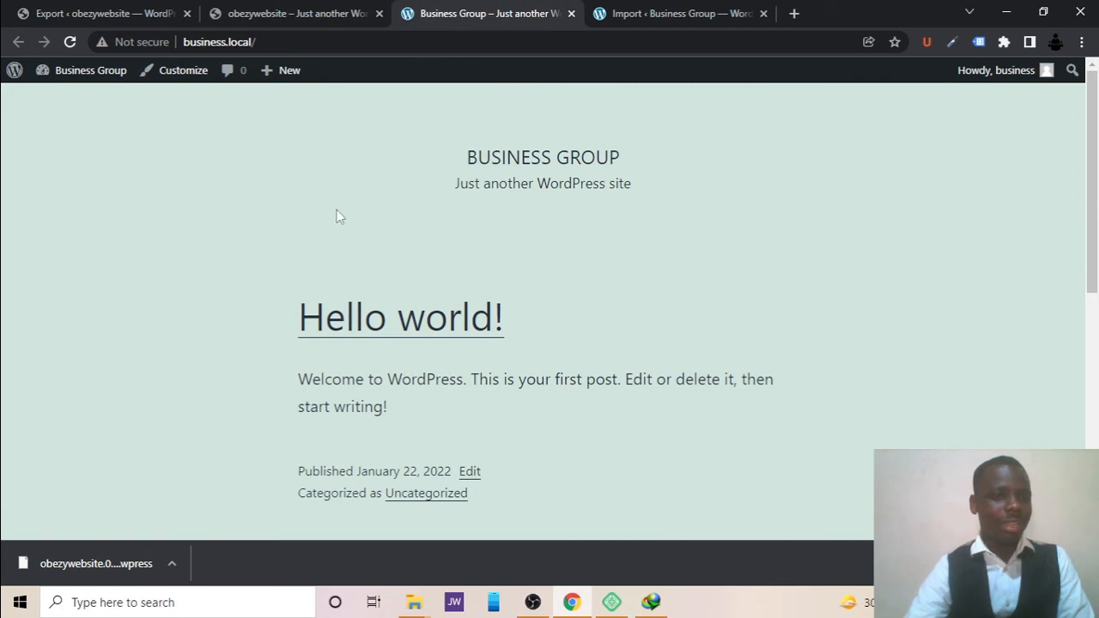
left_click(181, 8)
left_click(248, 10)
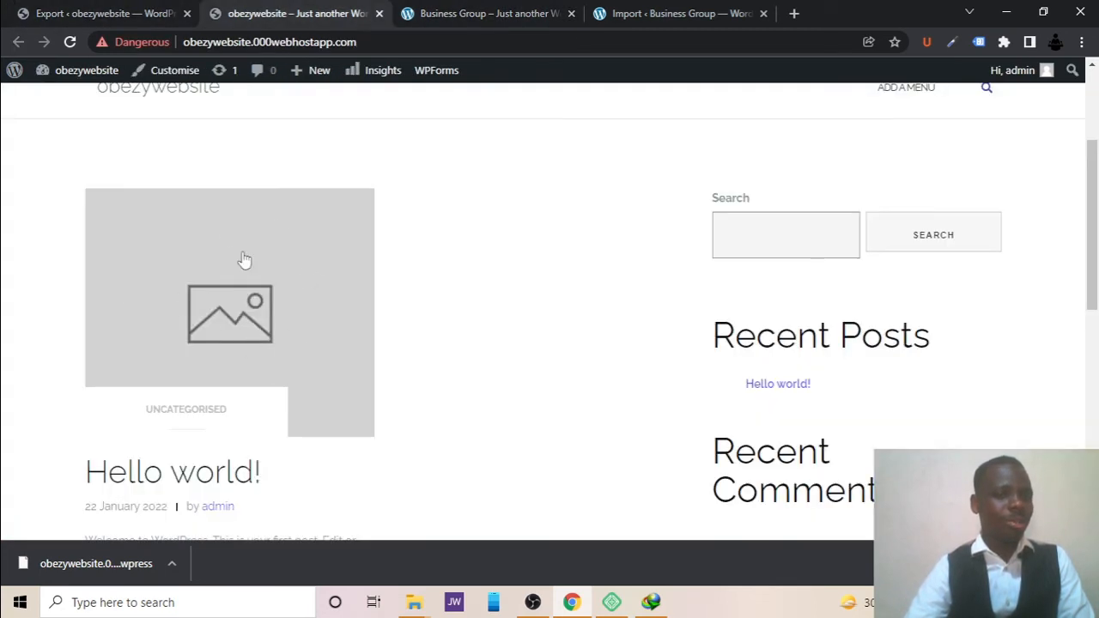
left_click(471, 11)
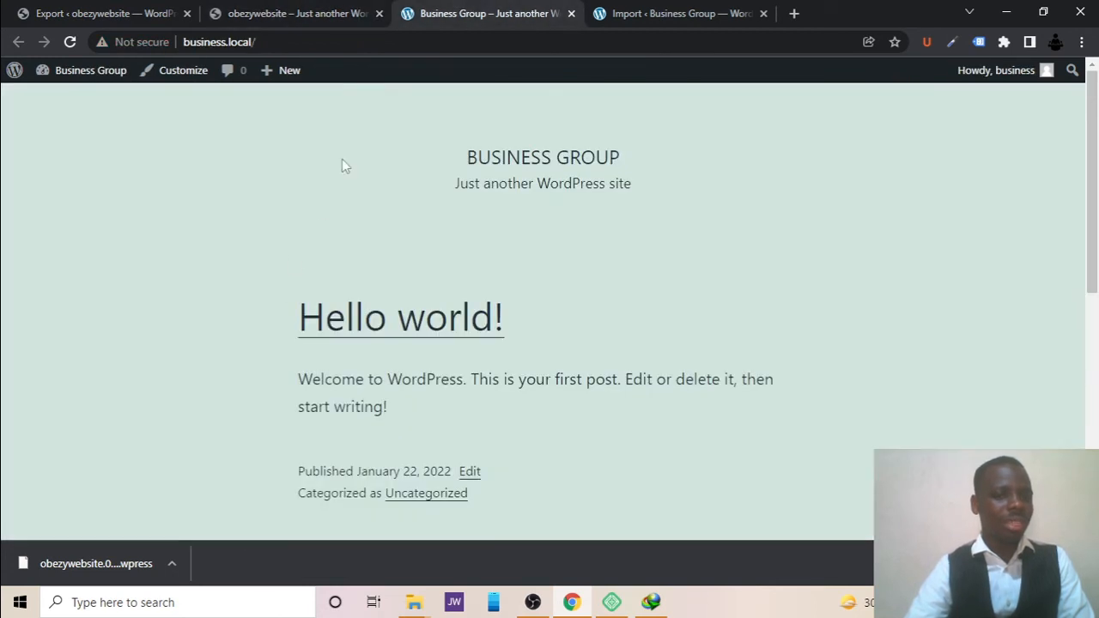
left_click(294, 11)
left_click(449, 7)
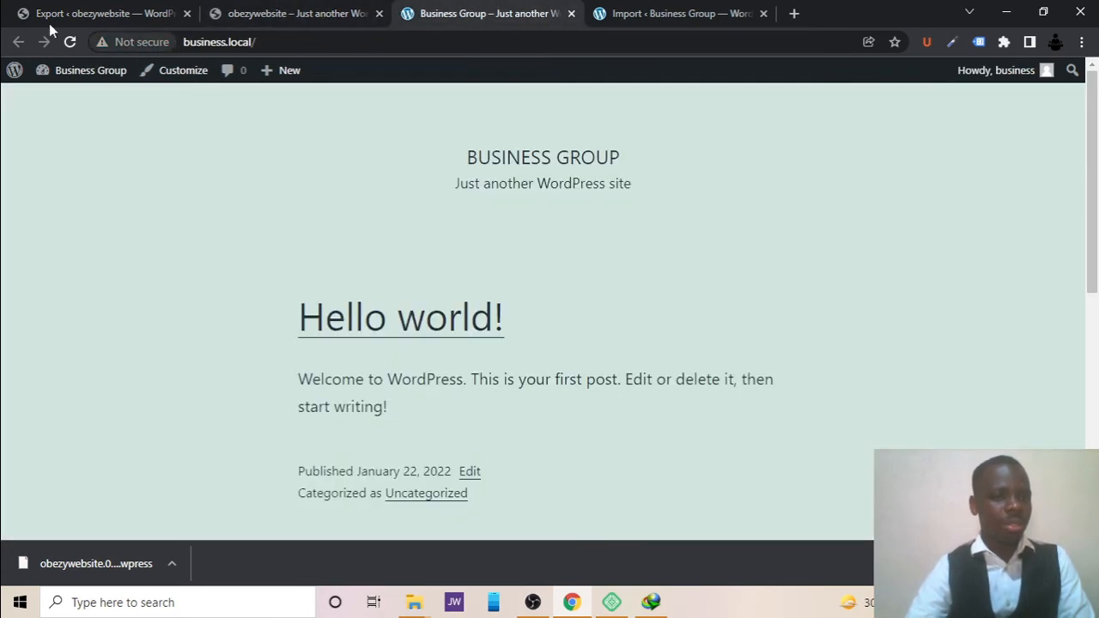
- Reload the business.local home page and compare its title, layout and address with the live obezywebsite home page
left_click(70, 42)
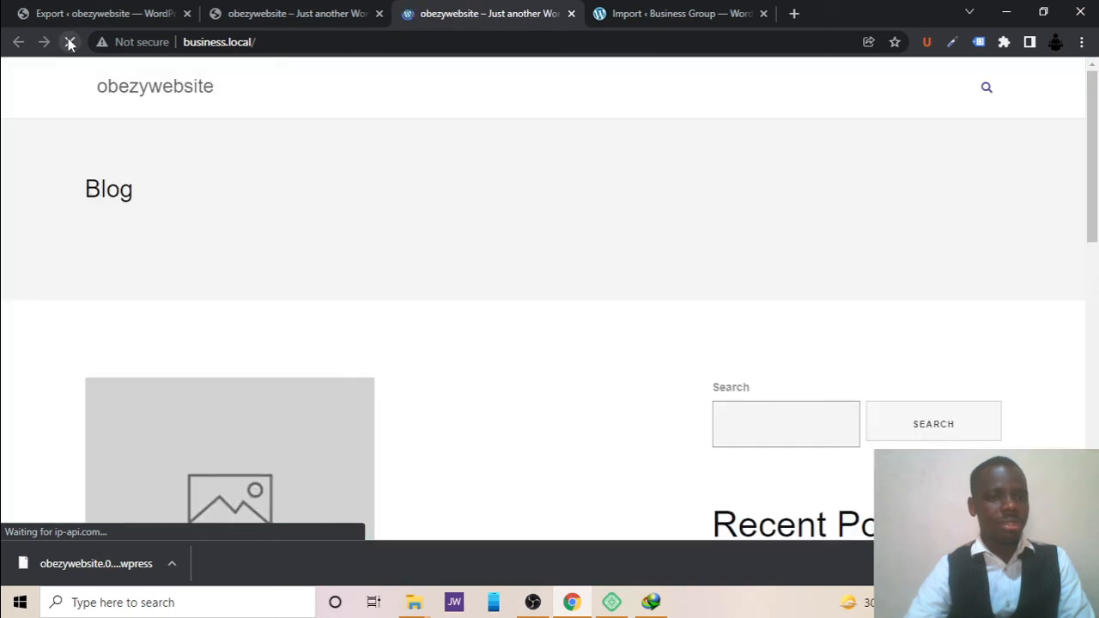
left_click(284, 8)
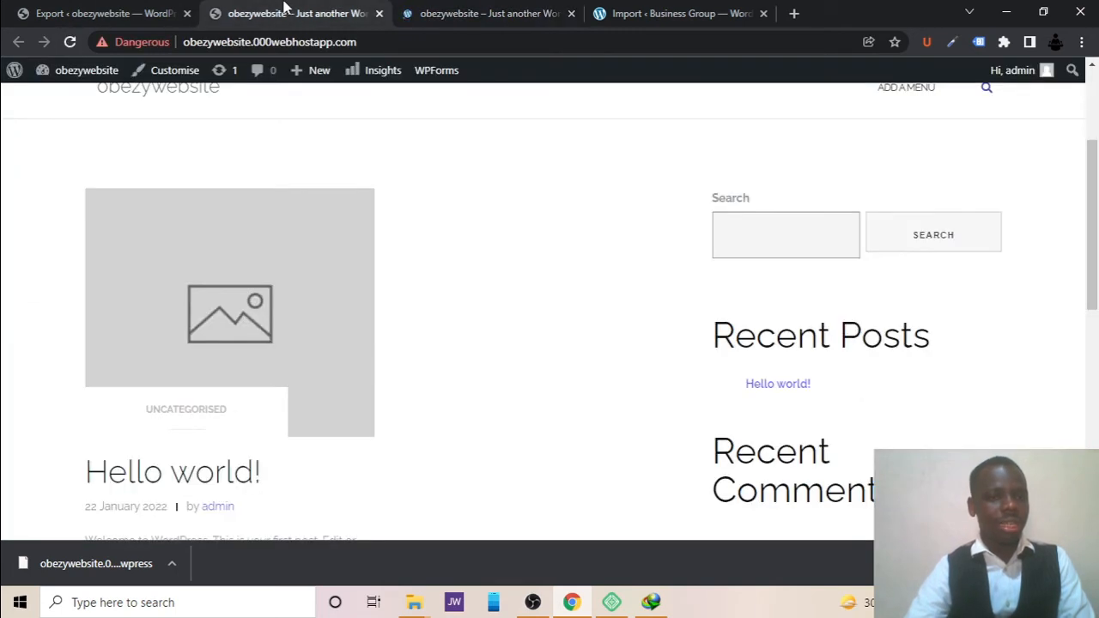
left_click(476, 8)
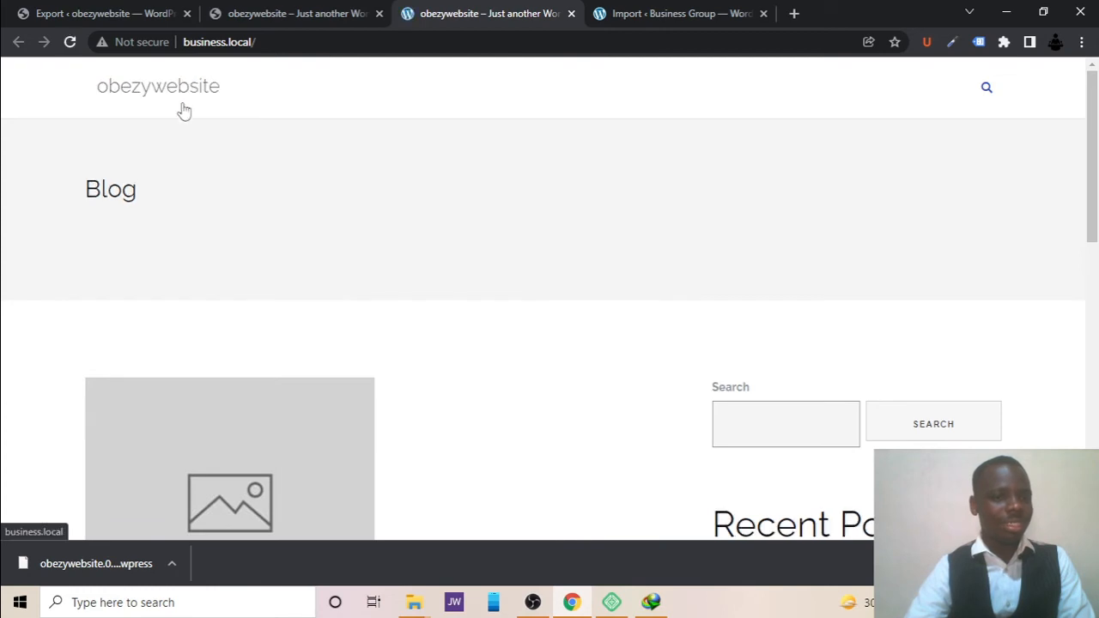
left_click(294, 9)
left_click(470, 7)
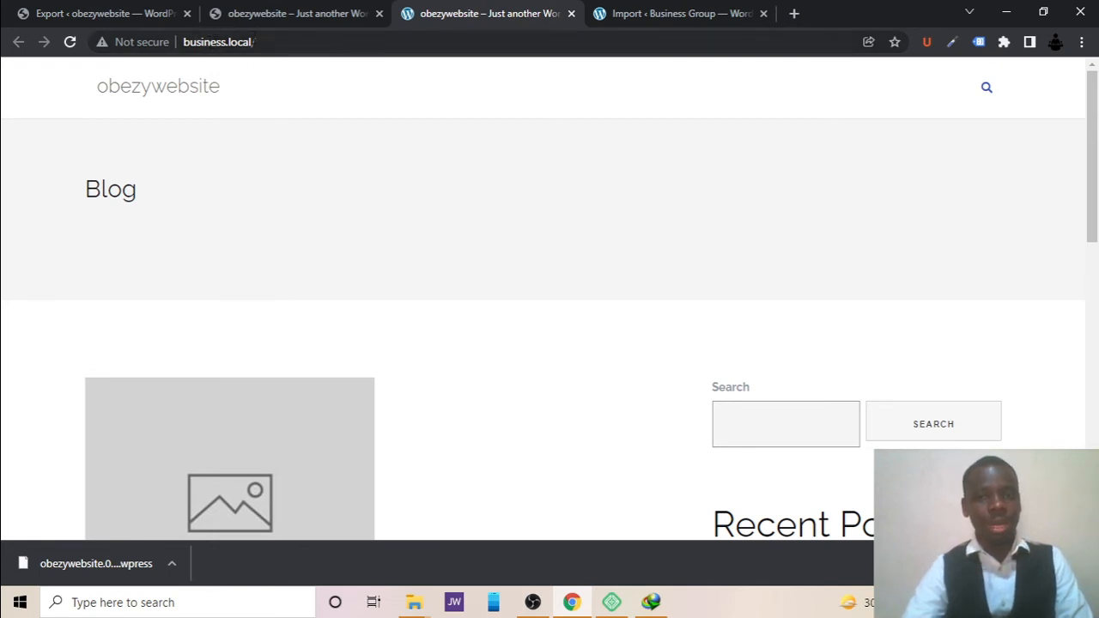
left_click(278, 10)
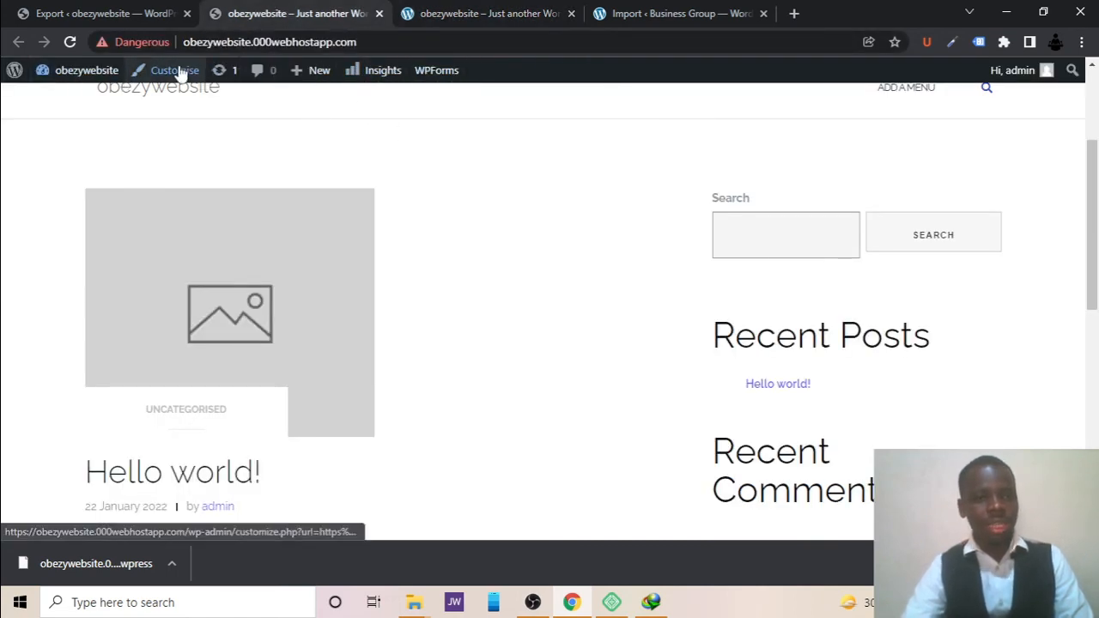
left_click(503, 10)
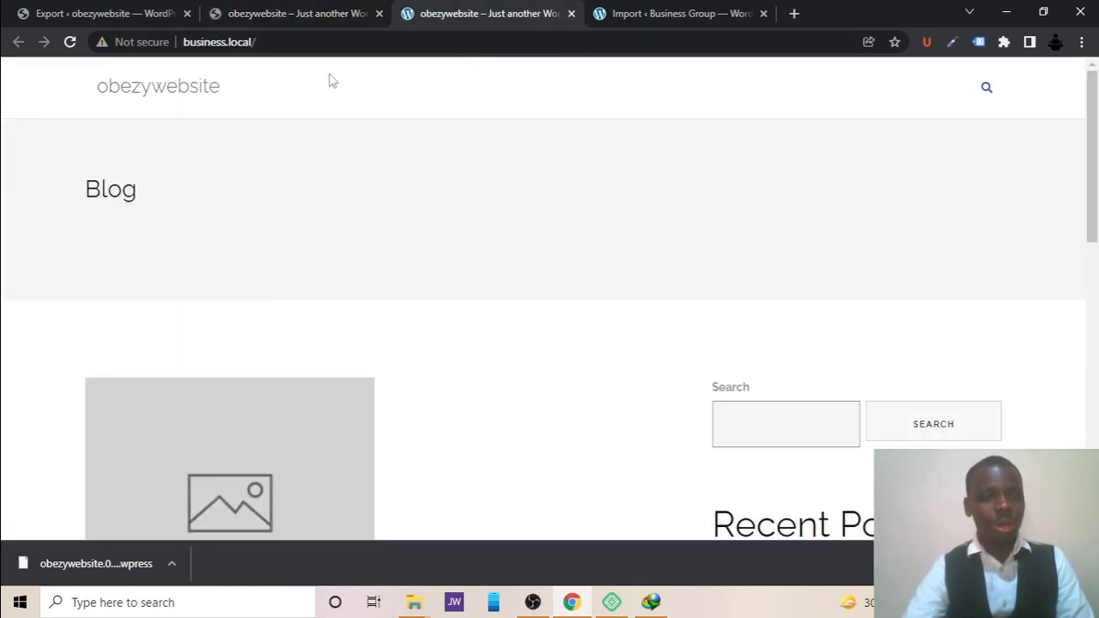
left_click(252, 14)
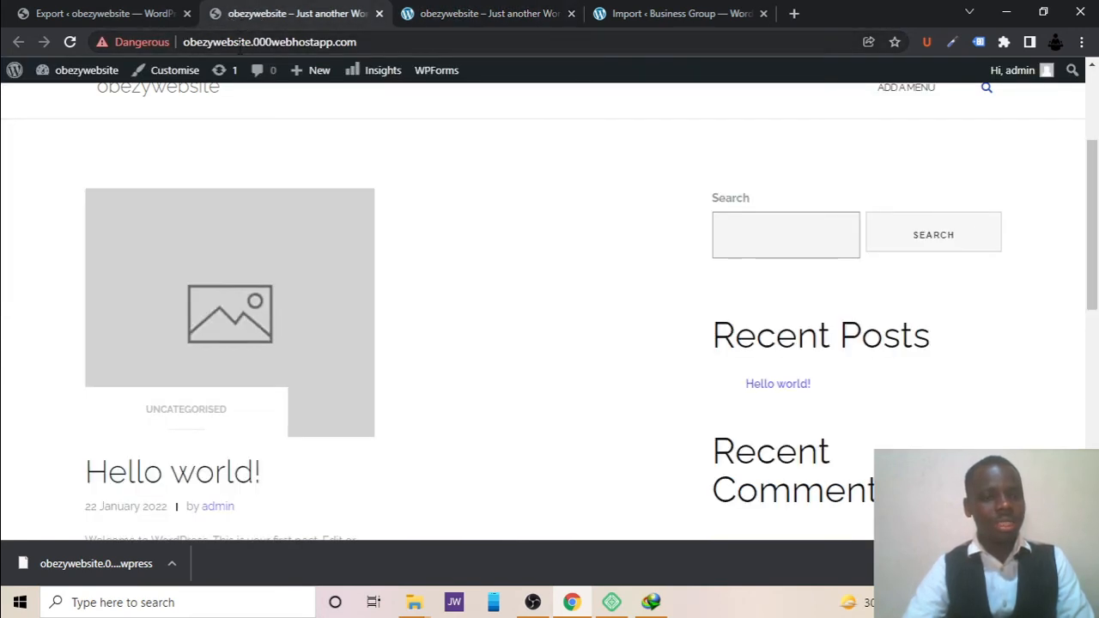
left_click(491, 11)
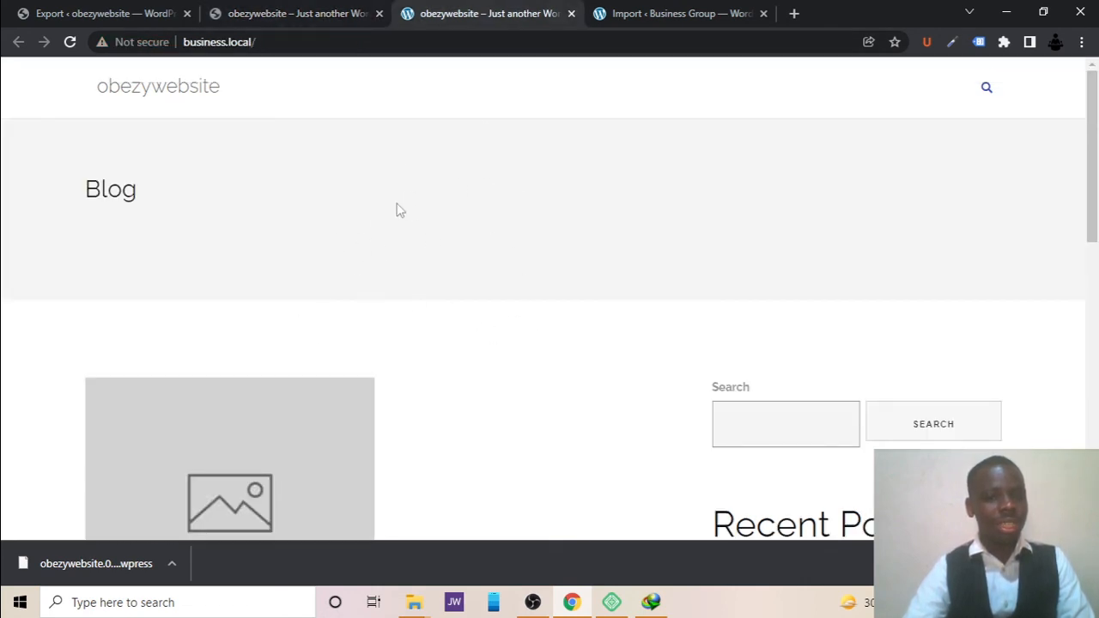
- Reload and close the local site's import page, and reopen the Business site's WordPress admin login from Local
left_click(673, 10)
left_click(79, 44)
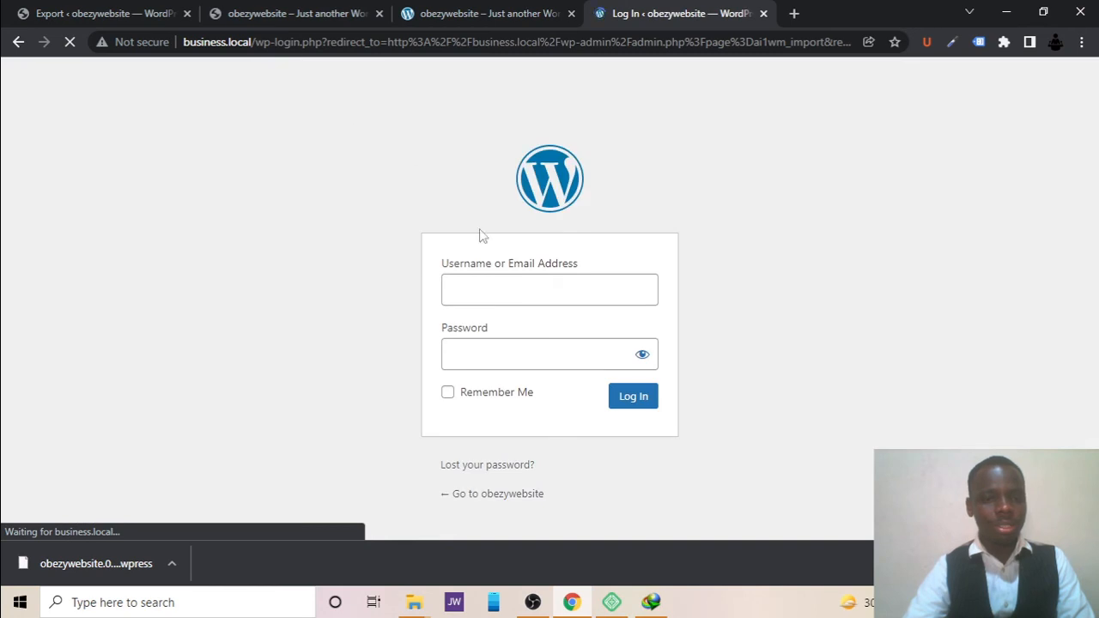
left_click(764, 13)
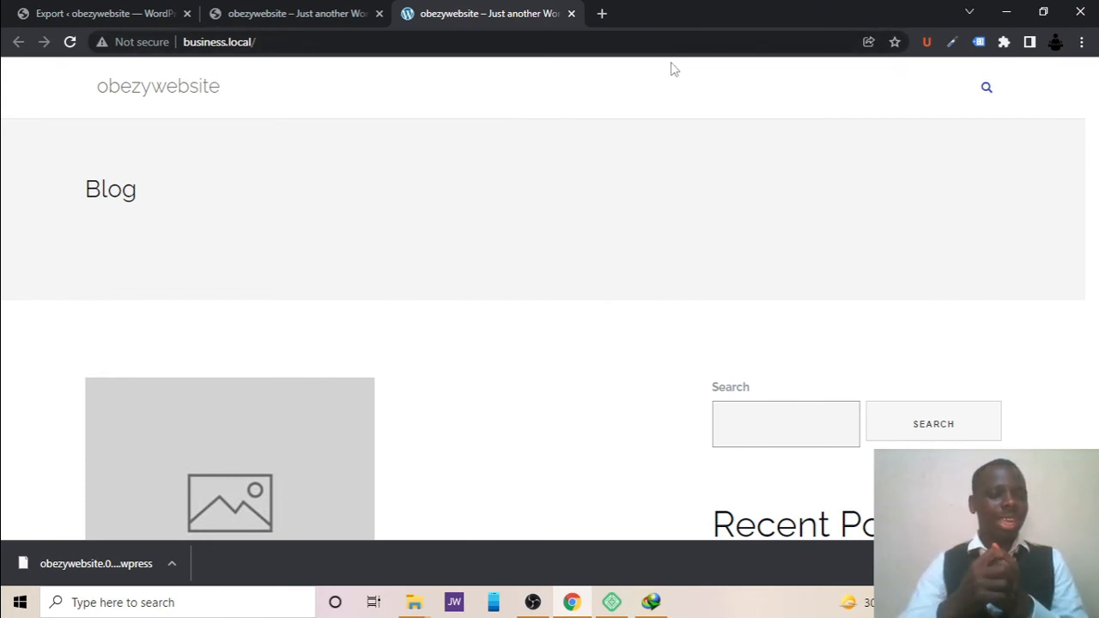
left_click(605, 603)
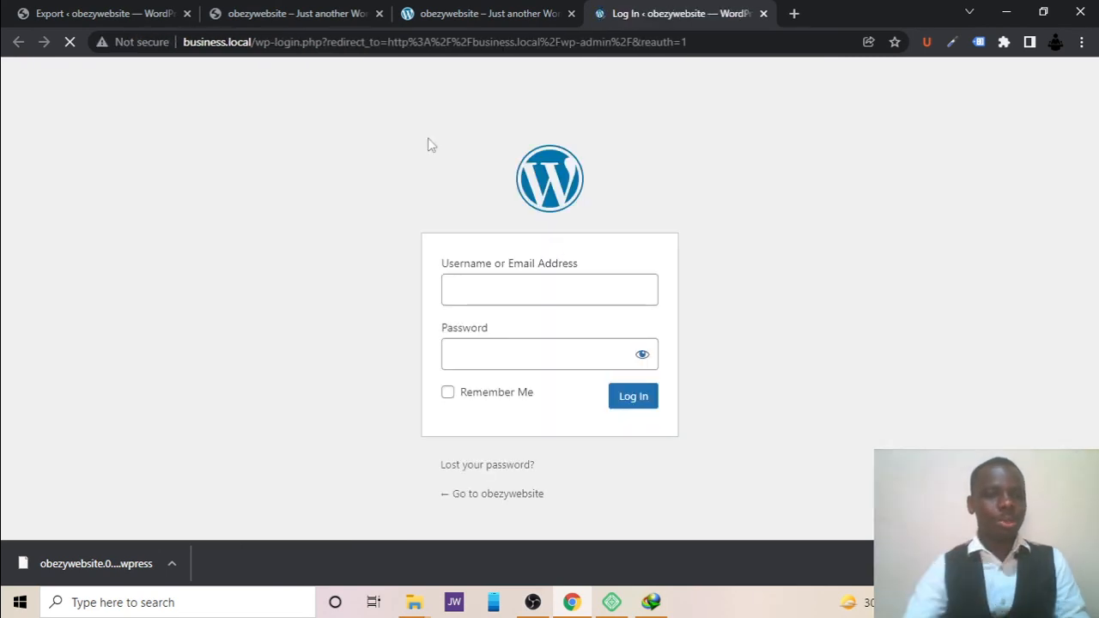
left_click(270, 10)
left_click(98, 12)
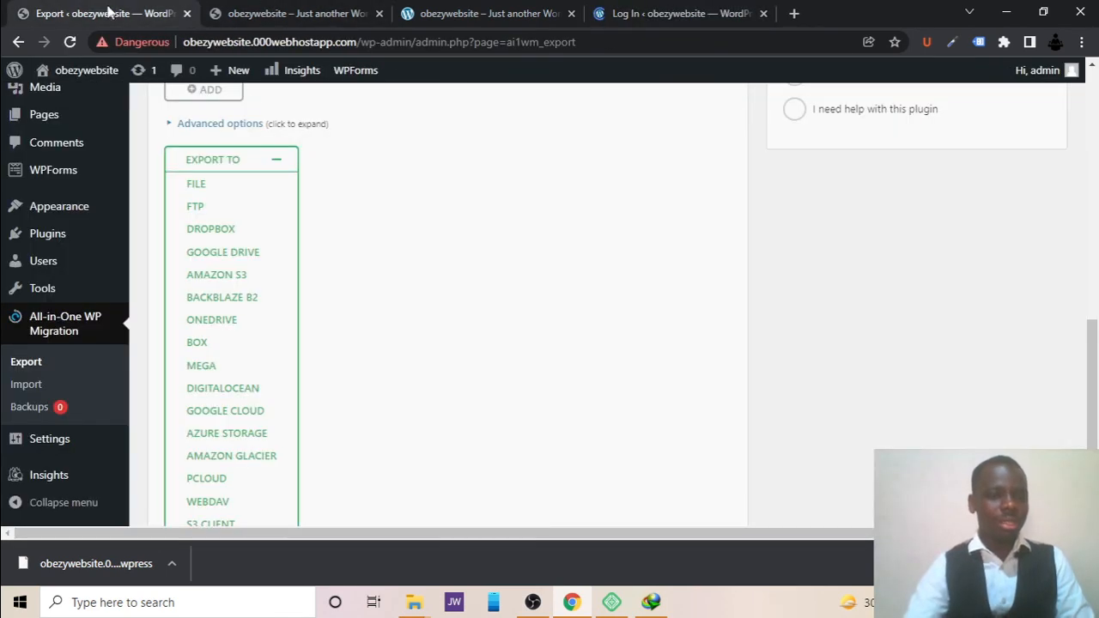
left_click(712, 10)
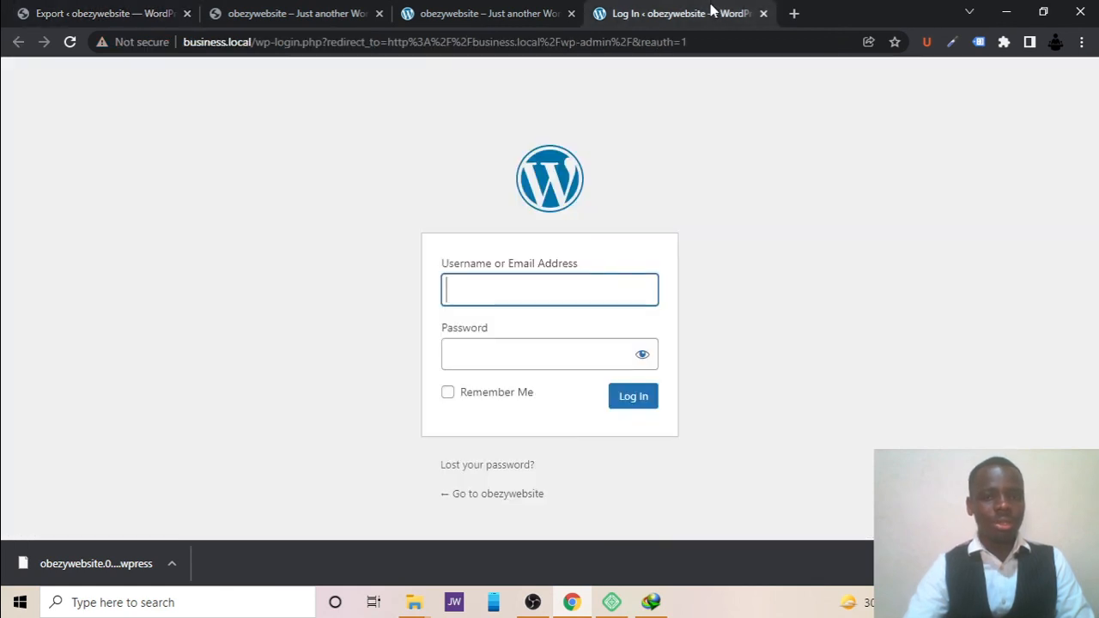
- Enter admin as the username in the Business site's WordPress login form
left_click(503, 289)
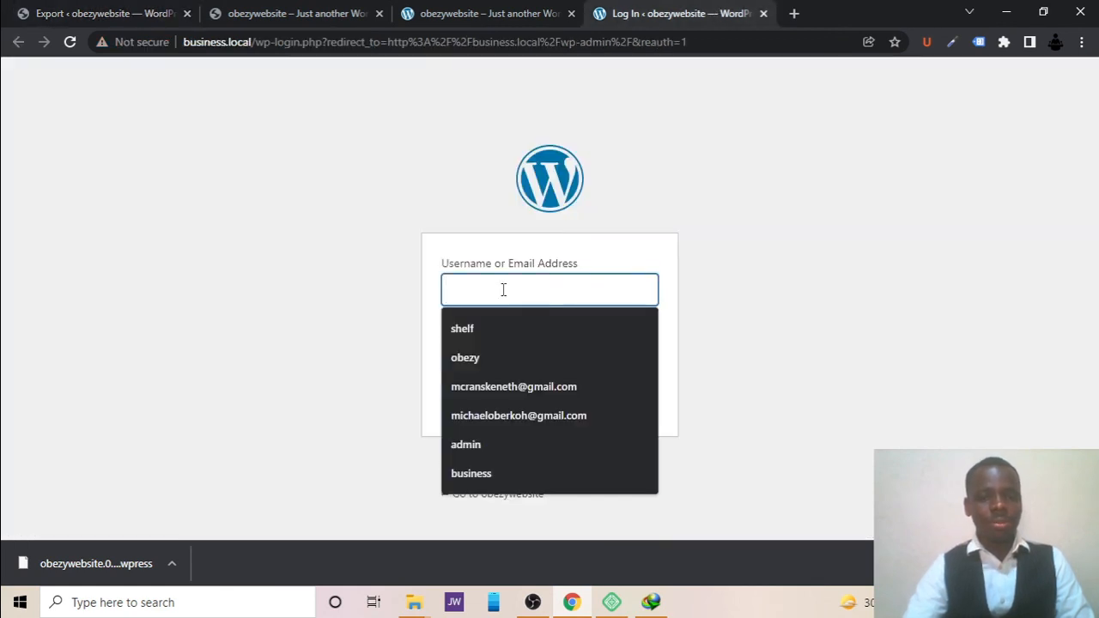
left_click(785, 285)
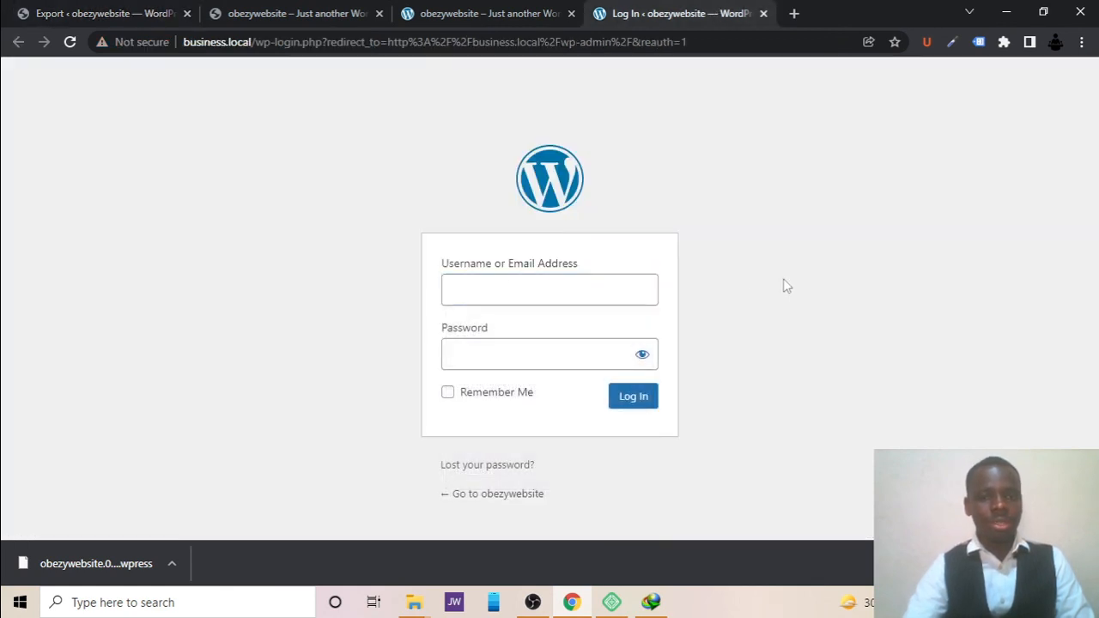
left_click(582, 288)
type("ad")
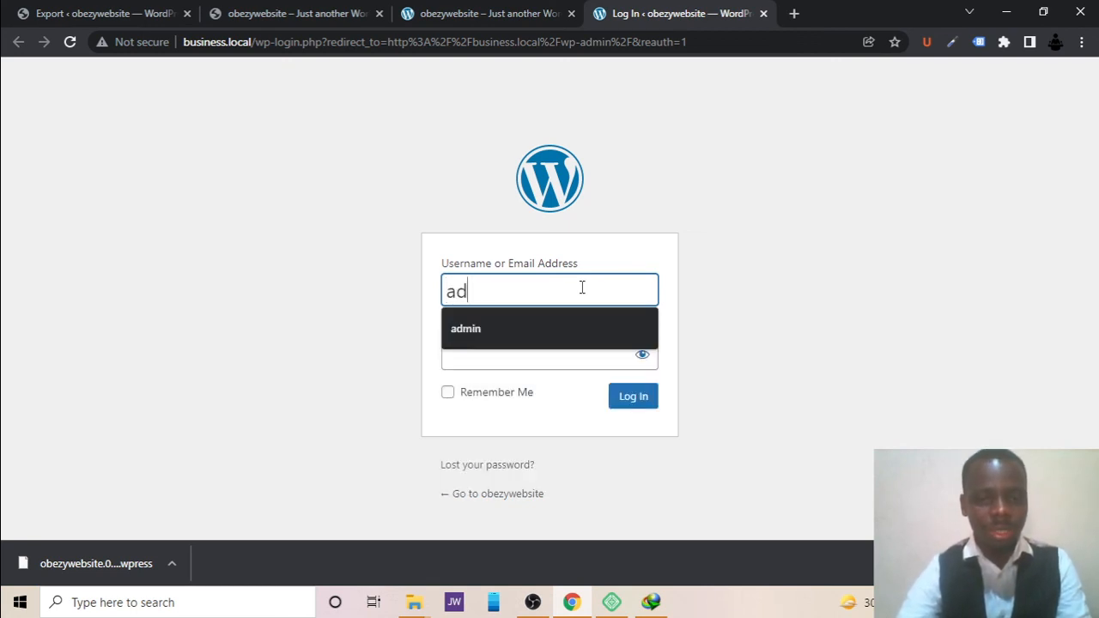
key("Down")
key("Tab")
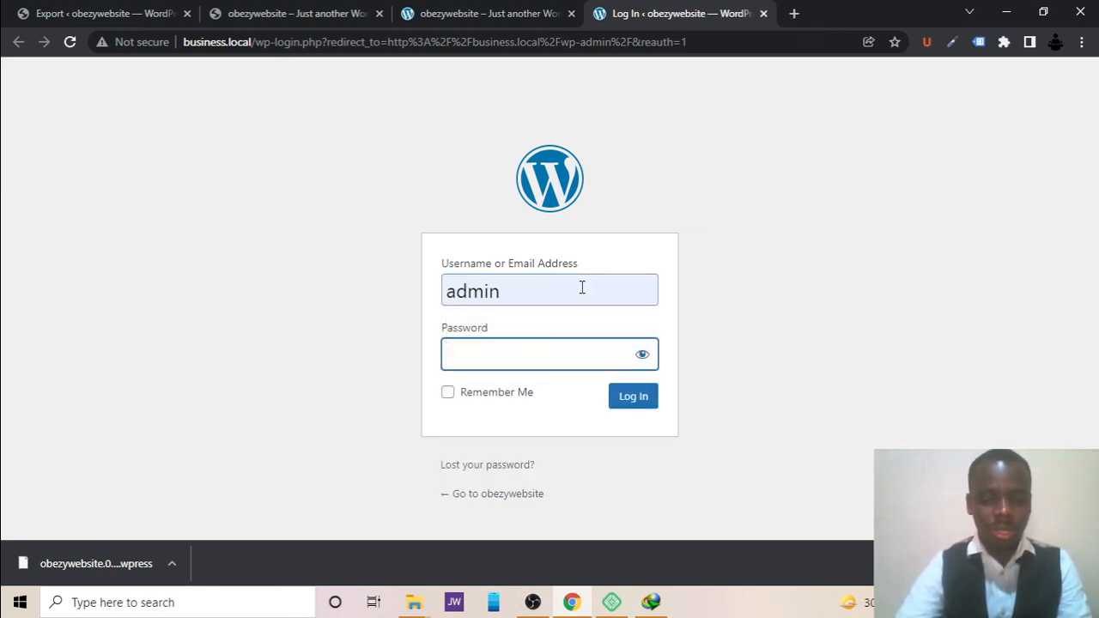
- Paste the admin account password, briefly reveal it to check it, enable Remember Me, and log in to the Business site's dashboard
key("ctrl+v")
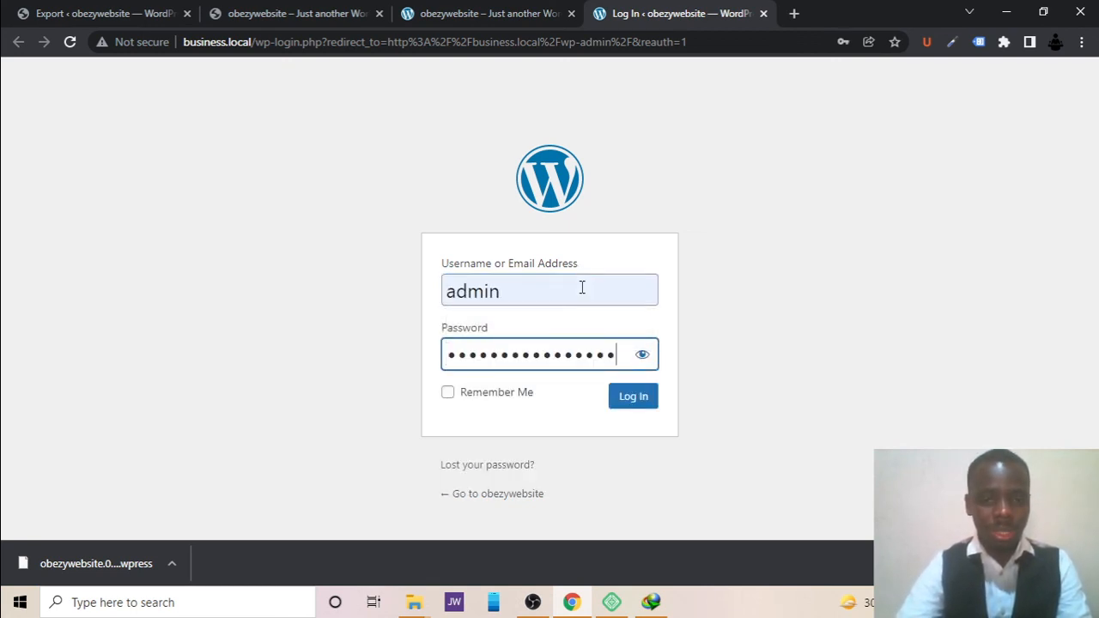
left_click(642, 353)
left_click(642, 353)
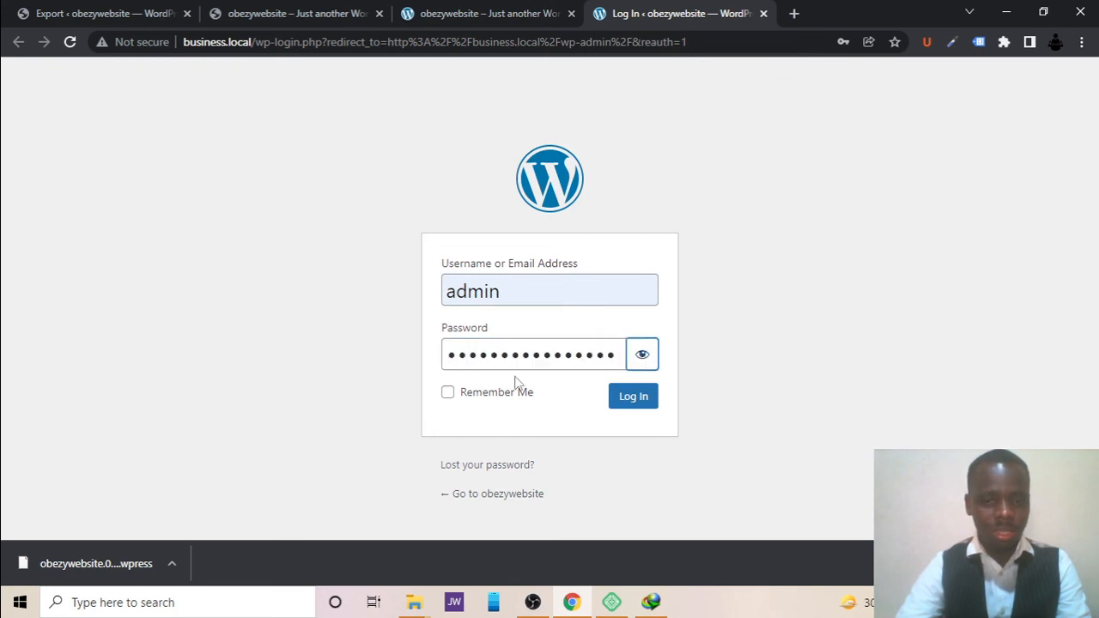
left_click(485, 395)
left_click(646, 404)
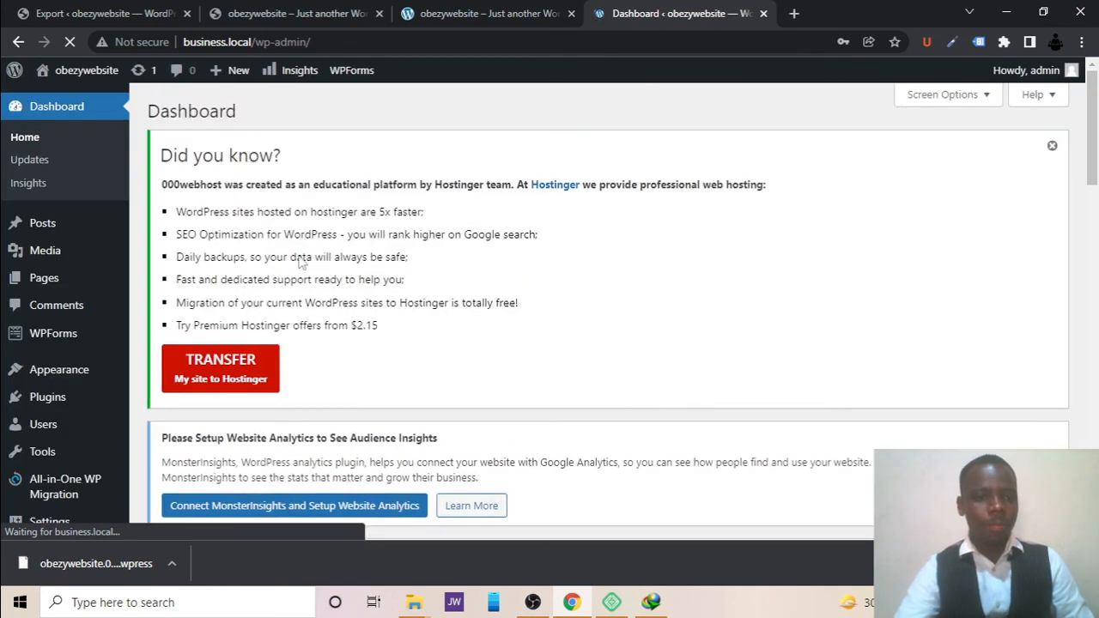
- Return to the already open business.local home page and reload it while logged in as admin
left_click(429, 13)
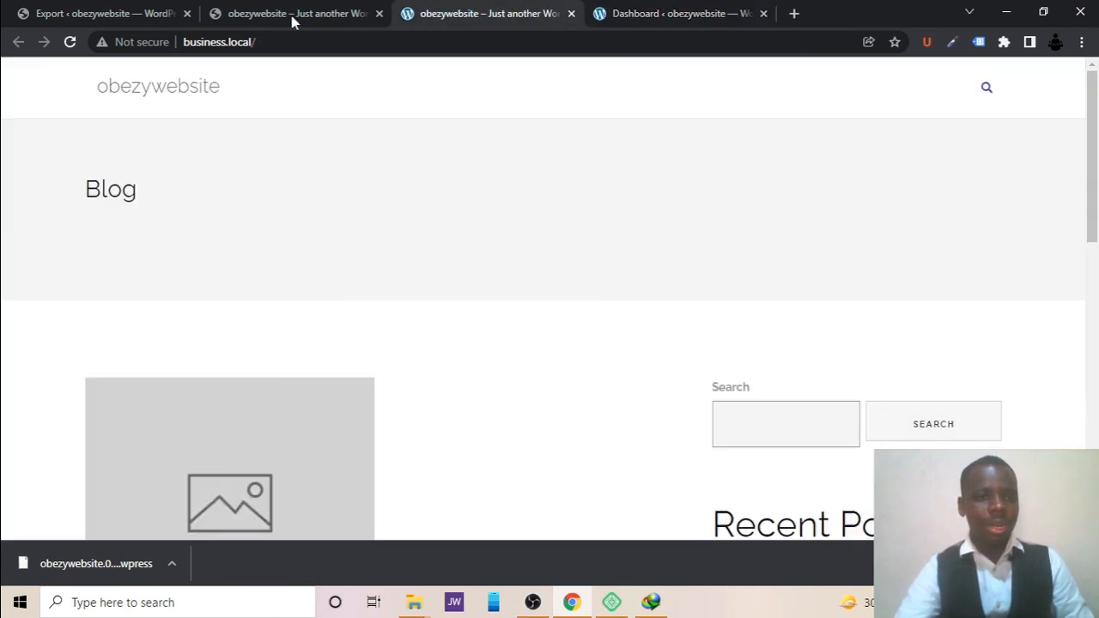
left_click(70, 41)
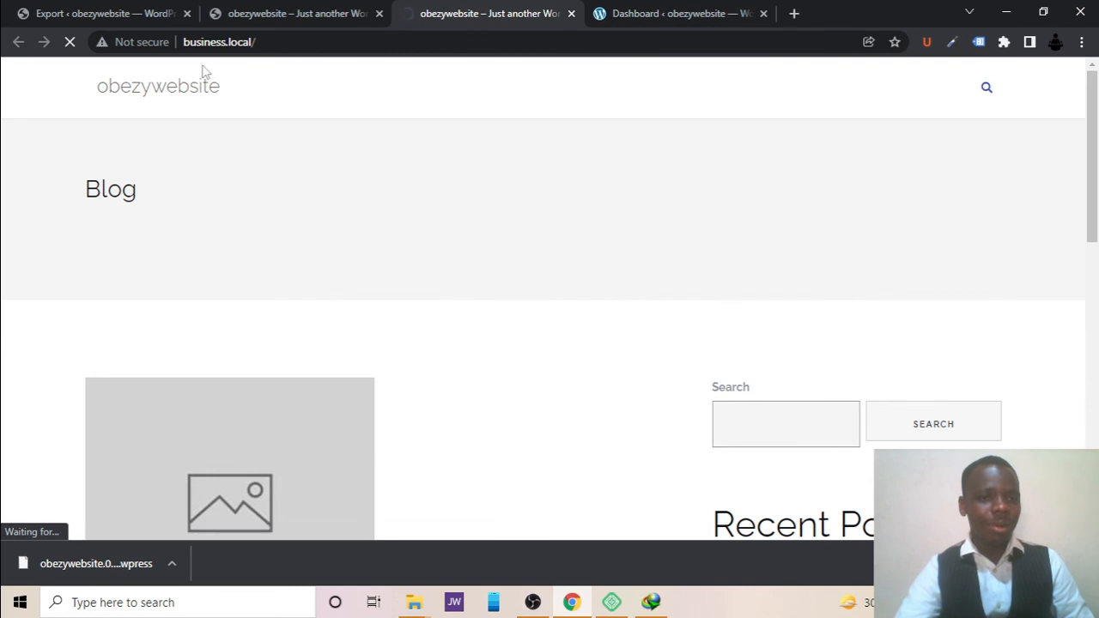